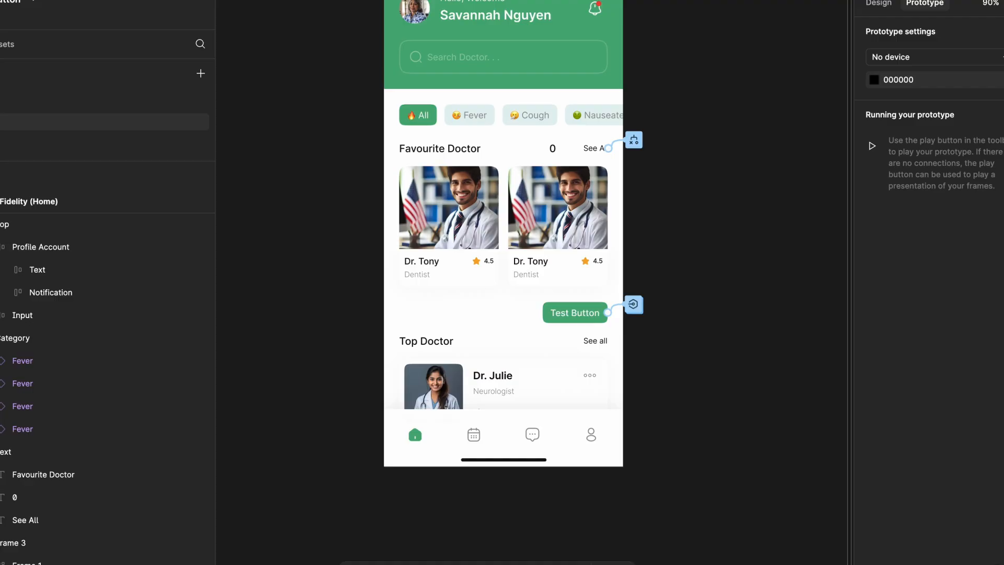
Delete the 0 text layer from the Favourite Doctor heading row
click(26, 497)
click(750, 159)
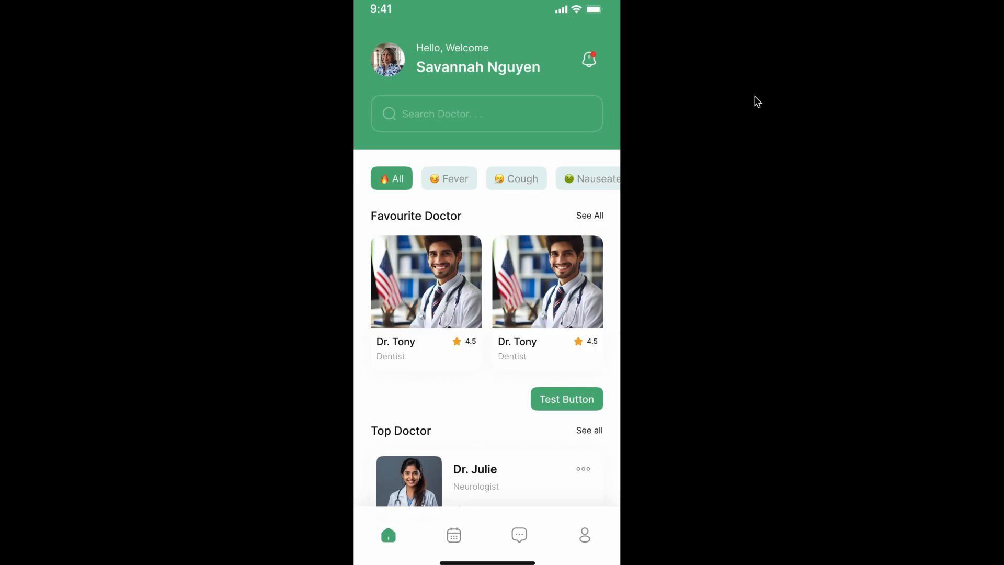
Test the Favourite Doctor See All text repeatedly in the running prototype
click(595, 220)
double_click(596, 222)
click(597, 223)
click(595, 220)
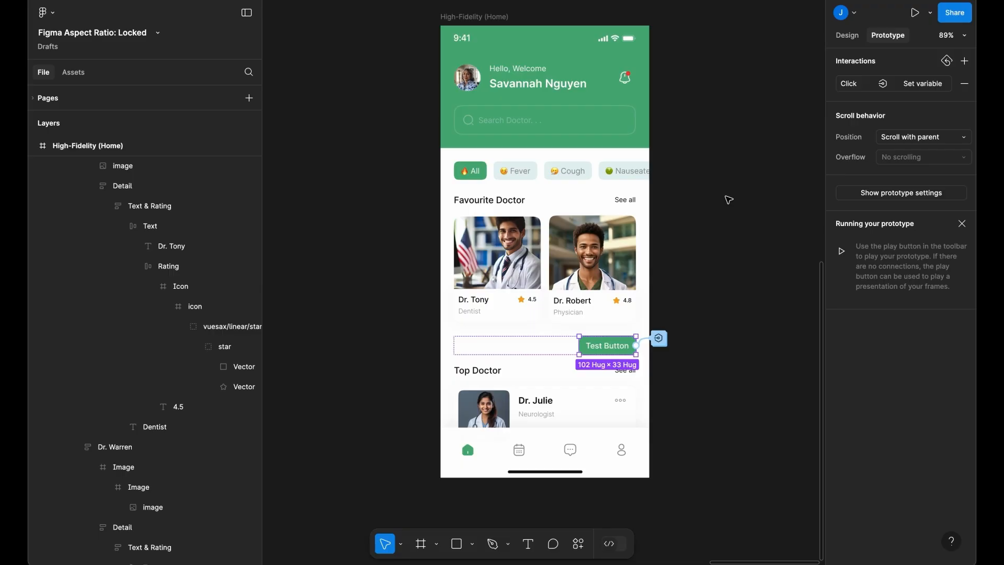
Add a Set variable action to the Test Button's on-click interaction, targeting hideCard2 with the value False
scroll(727, 200, up, 3)
click(632, 372)
click(468, 392)
click(620, 189)
click(727, 194)
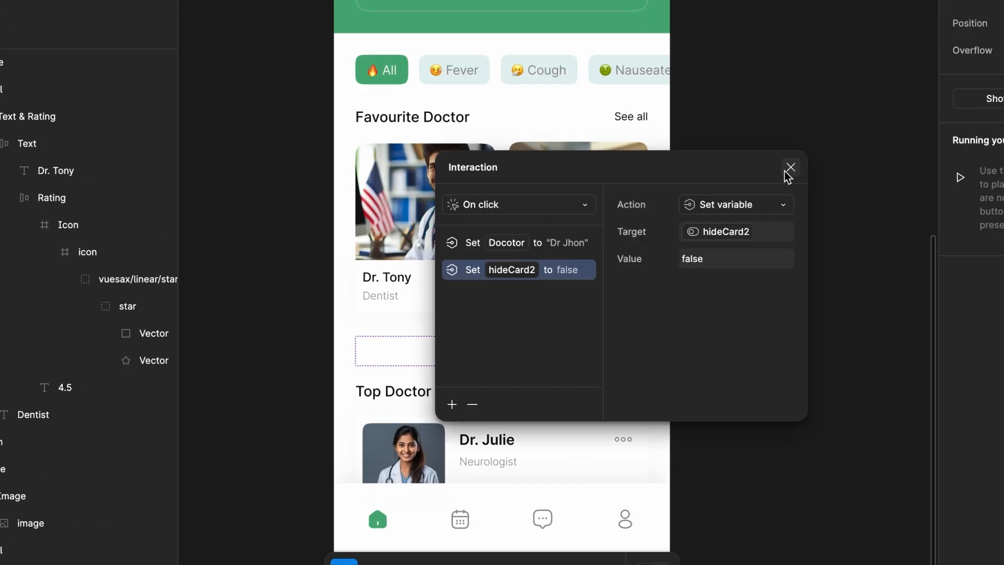
click(696, 258)
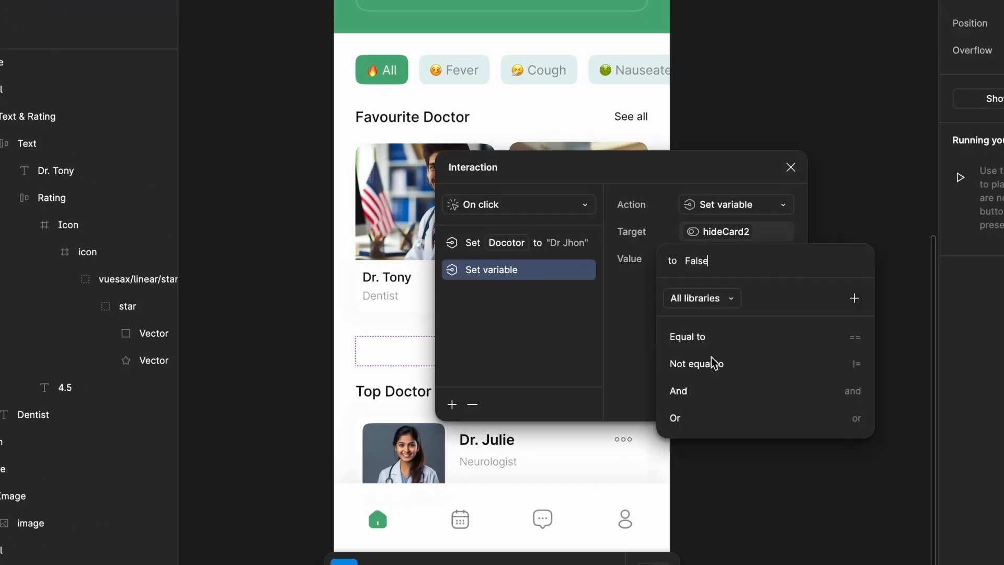
click(696, 231)
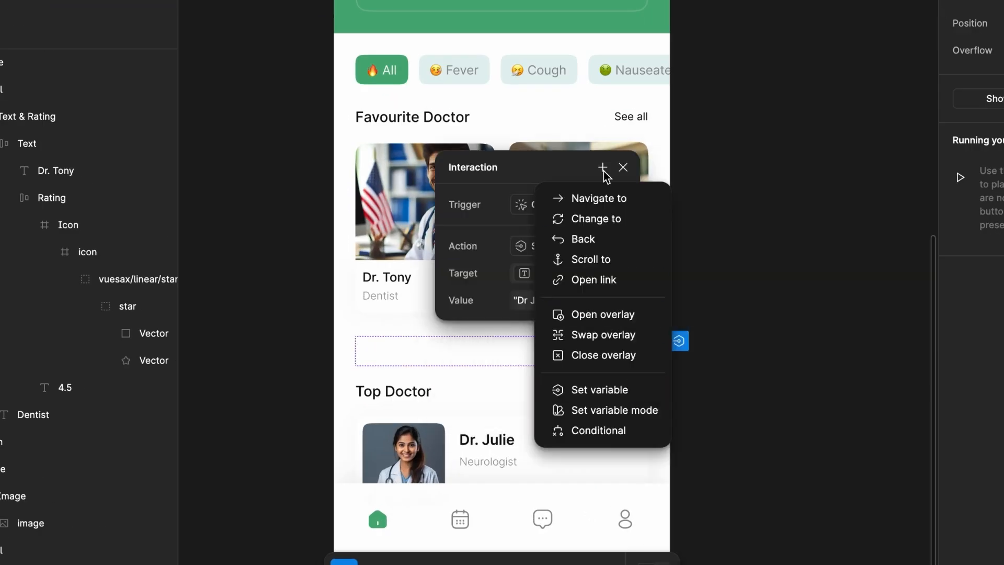
key(Escape)
key(Escape)
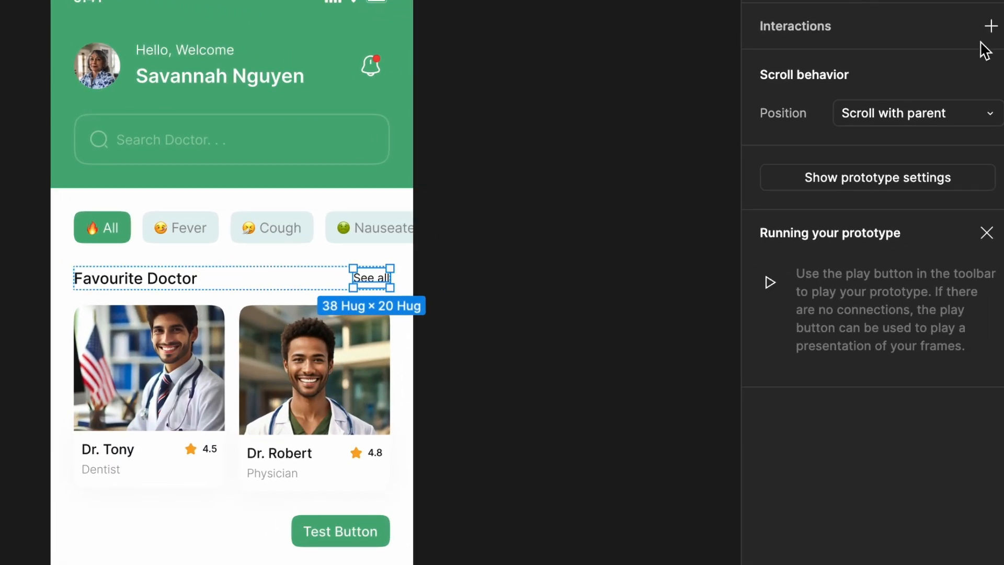
click(991, 27)
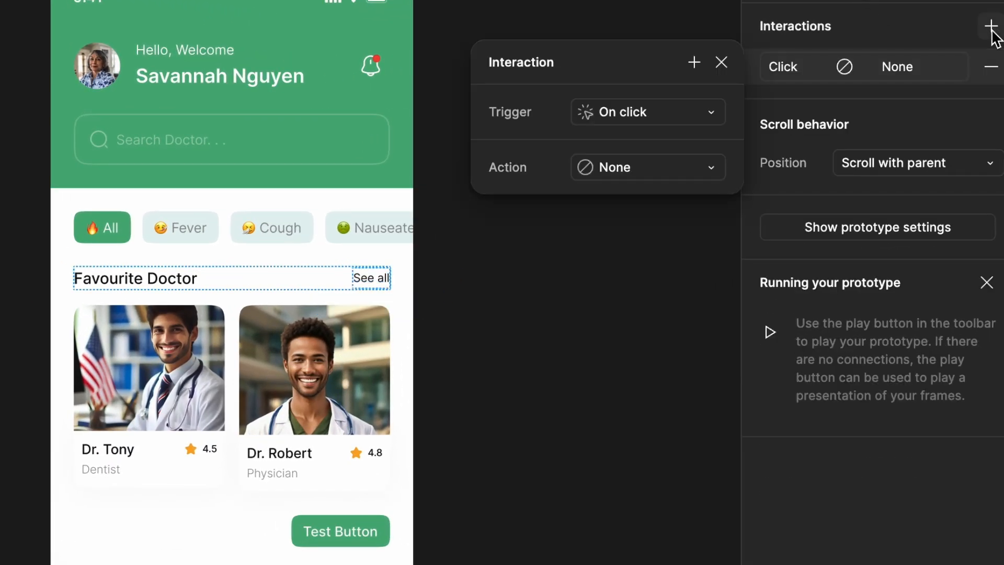
click(676, 163)
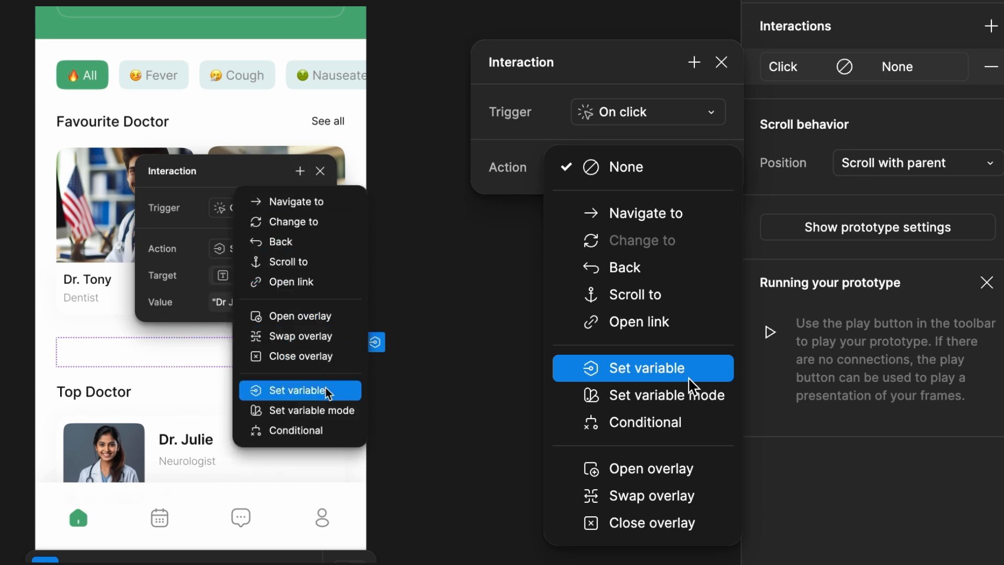
click(722, 63)
click(723, 63)
click(992, 67)
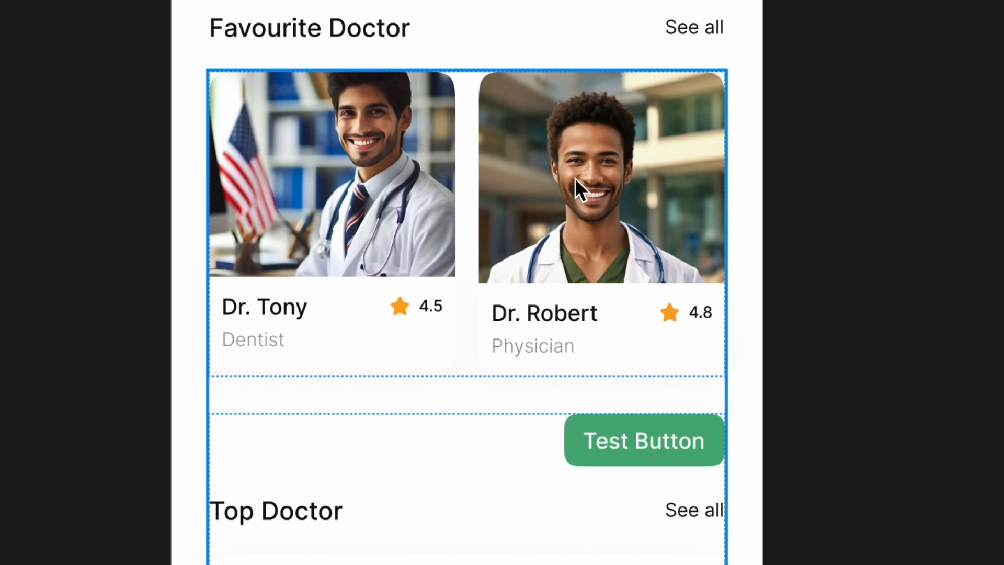
Duplicate the two doctor cards under Favourite Doctor three times within their grid
click(368, 178)
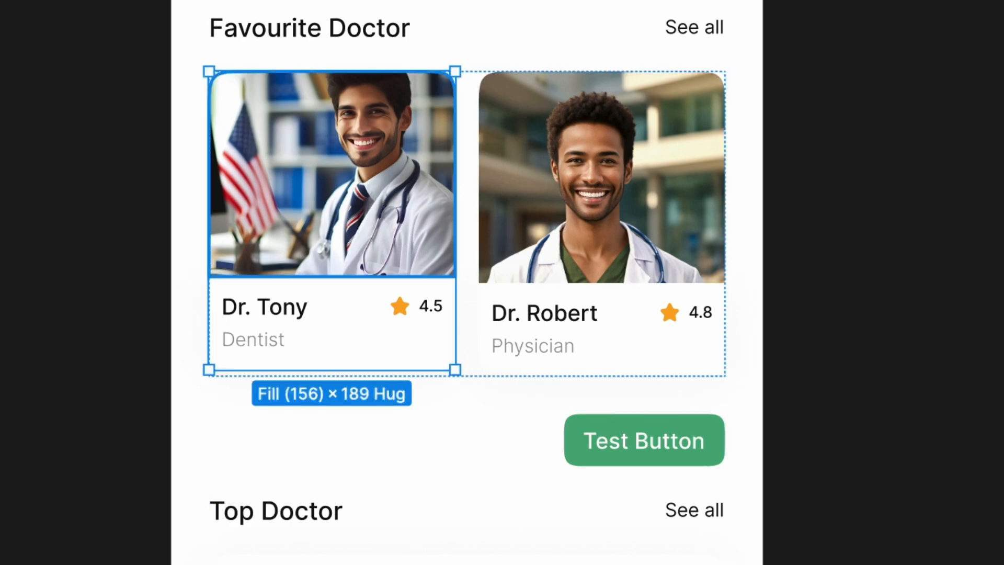
click(591, 225)
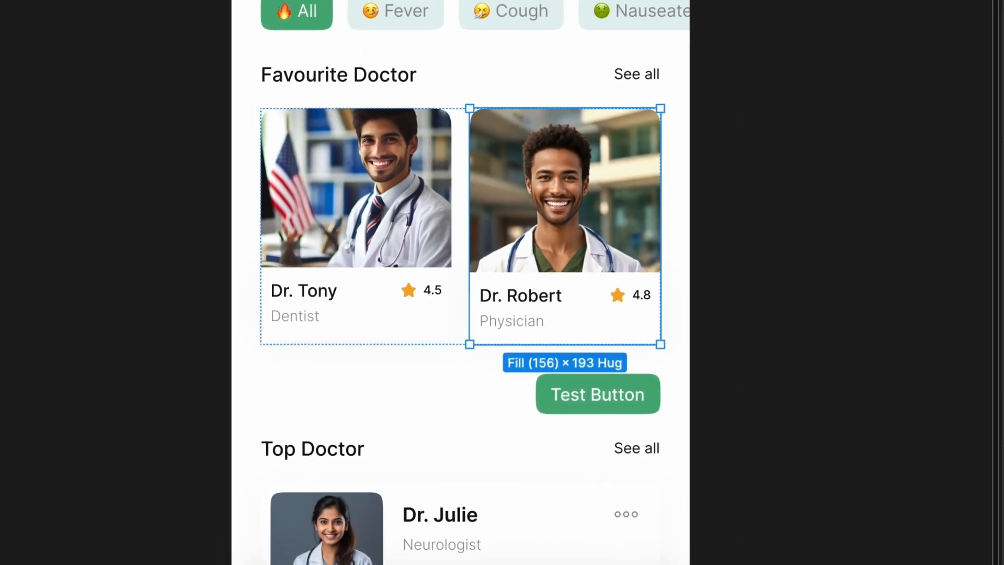
shift+click(5, 323)
key(ctrl+d)
key(ctrl+d)
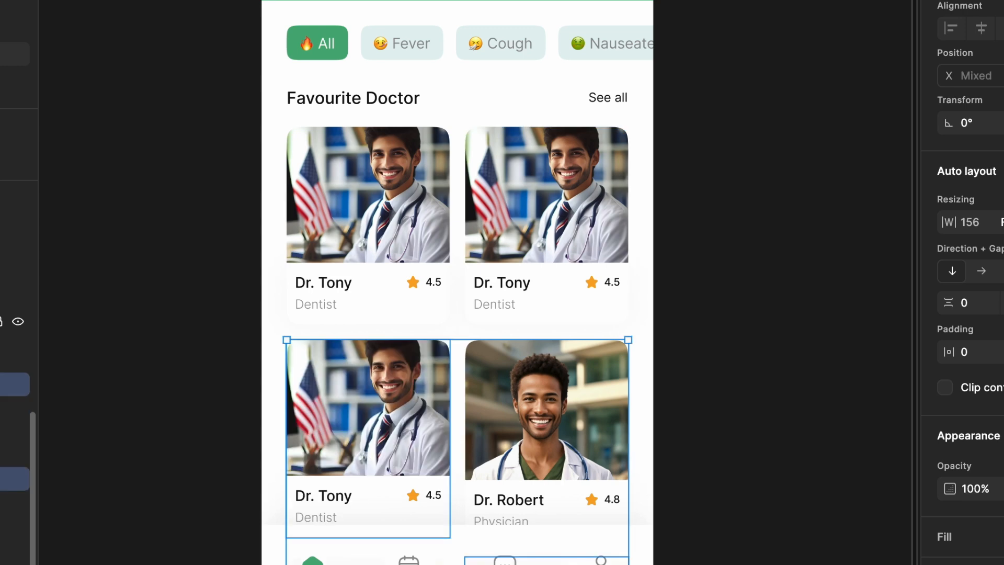
key(ctrl+d)
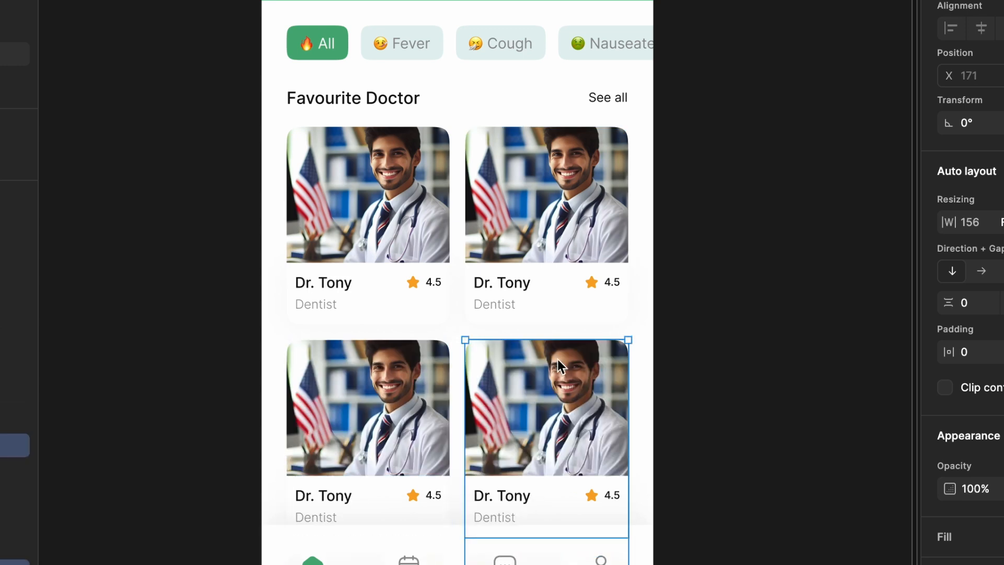
Create a Boolean local variable named hideCards in Collection 2 with the value False
click(778, 207)
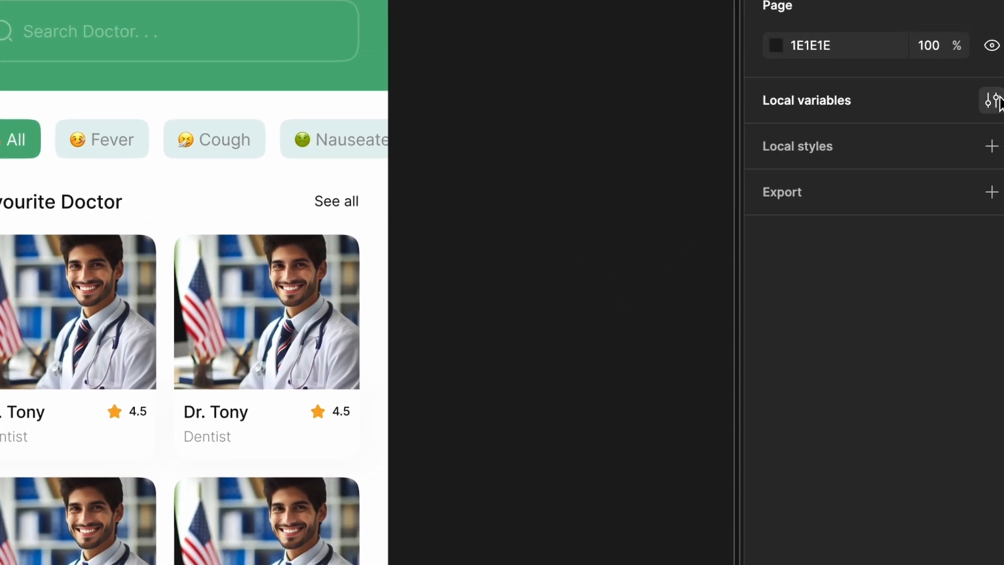
click(992, 100)
scroll(467, 178, down, 3)
click(441, 422)
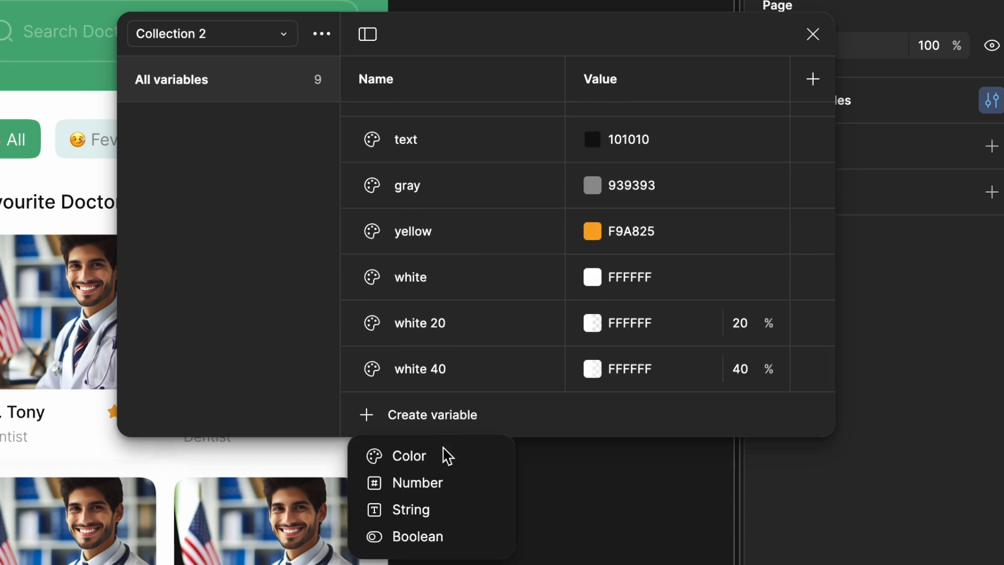
click(448, 533)
text(hi)
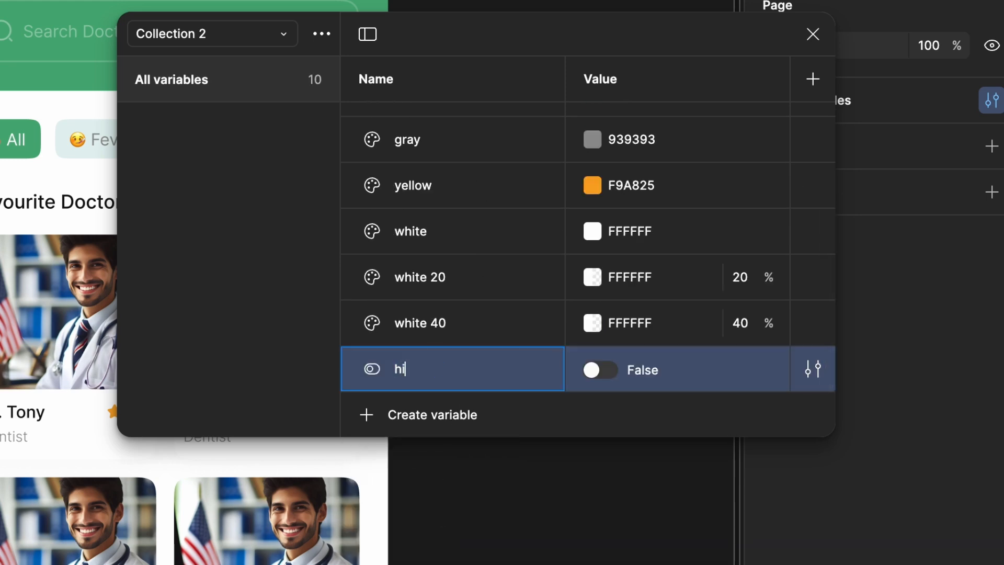
text(deCards)
key(Return)
click(814, 34)
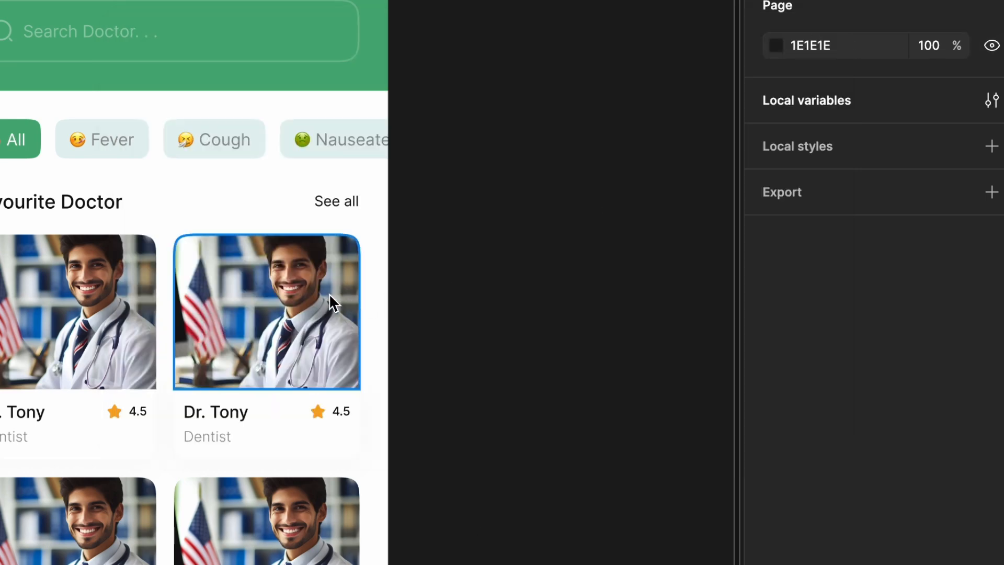
Bind the visibility of all Favourite Doctor cards below the first row to the hideCards variable
click(340, 307)
click(169, 360)
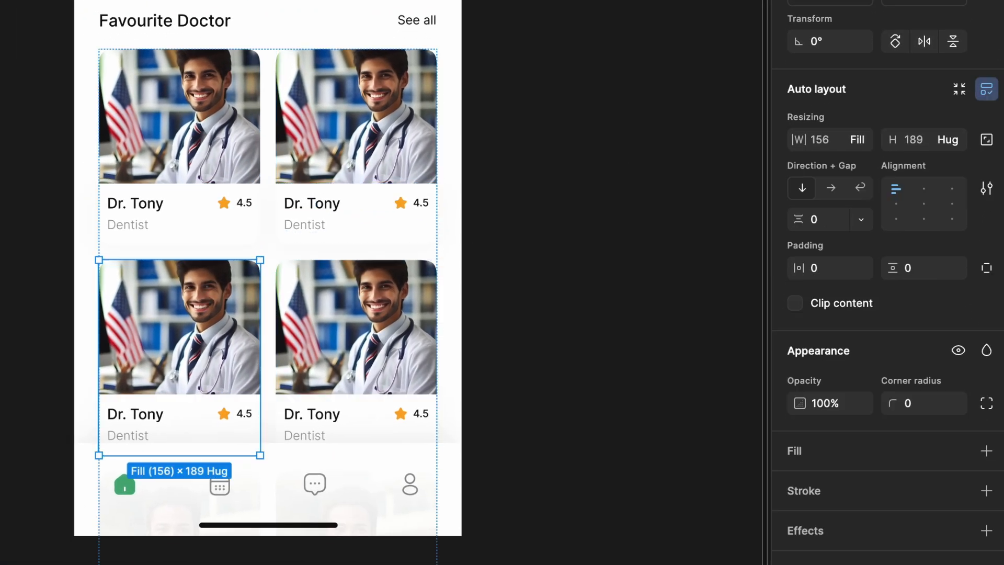
shift+click(1, 419)
scroll(926, 356, down, 3)
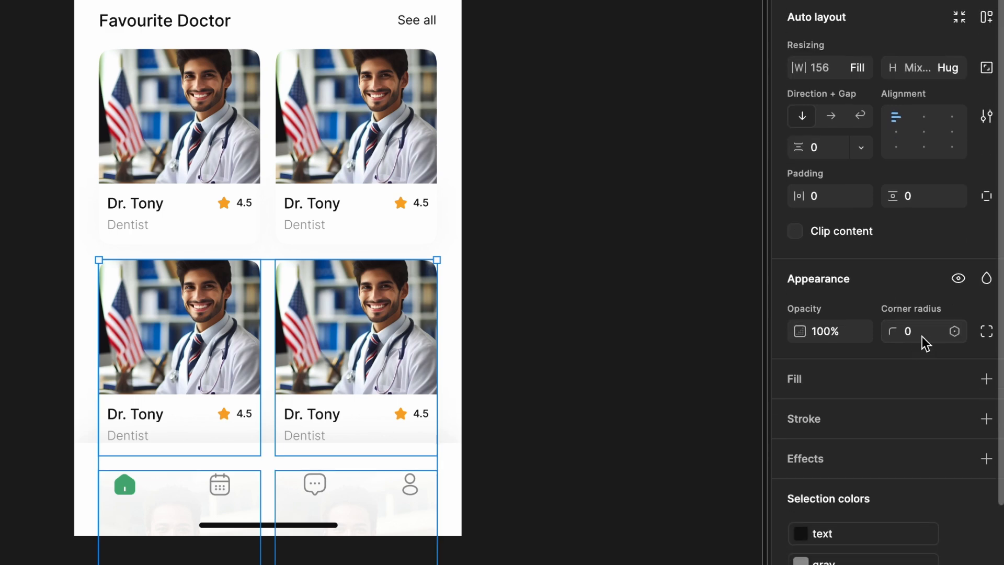
click(958, 280)
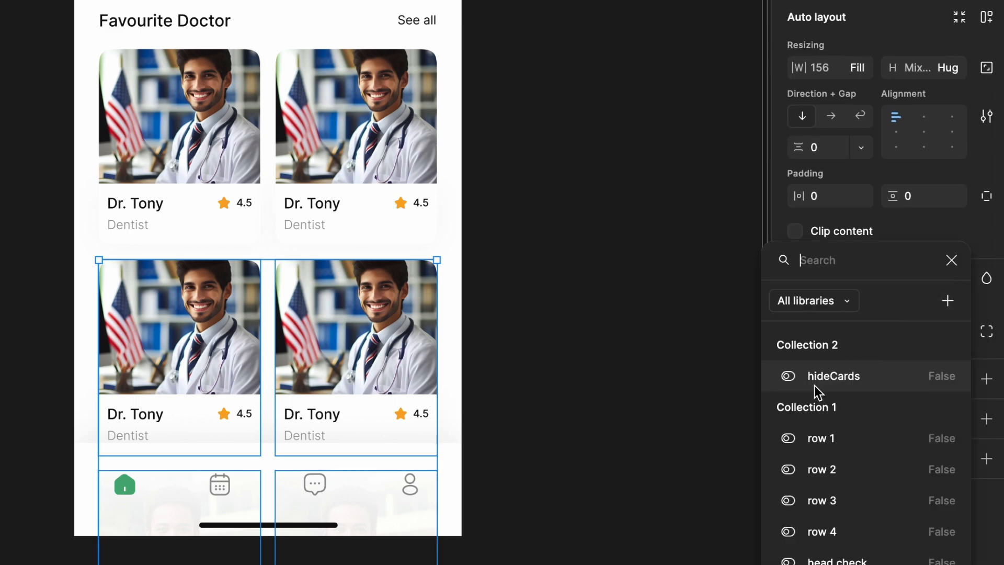
click(843, 378)
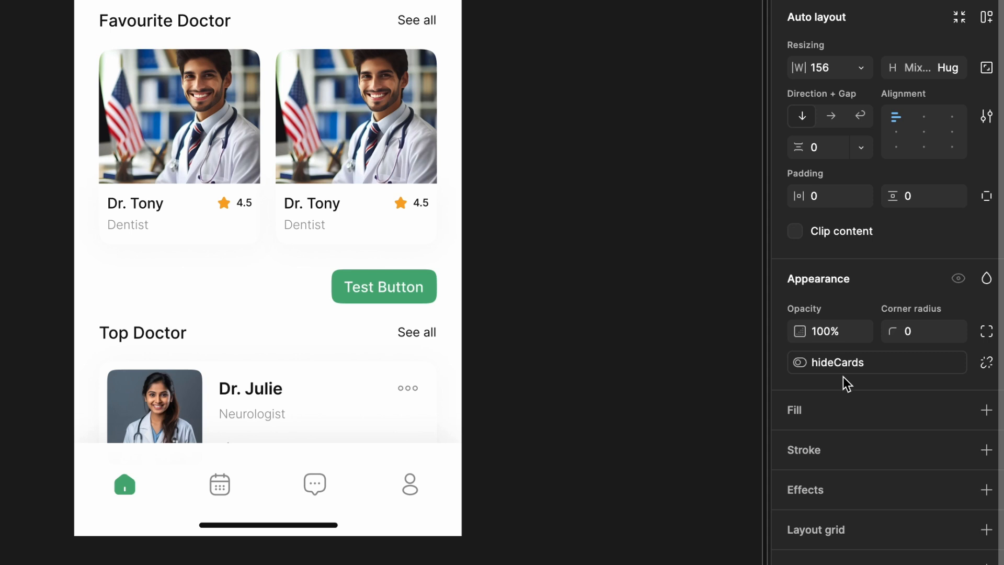
click(520, 210)
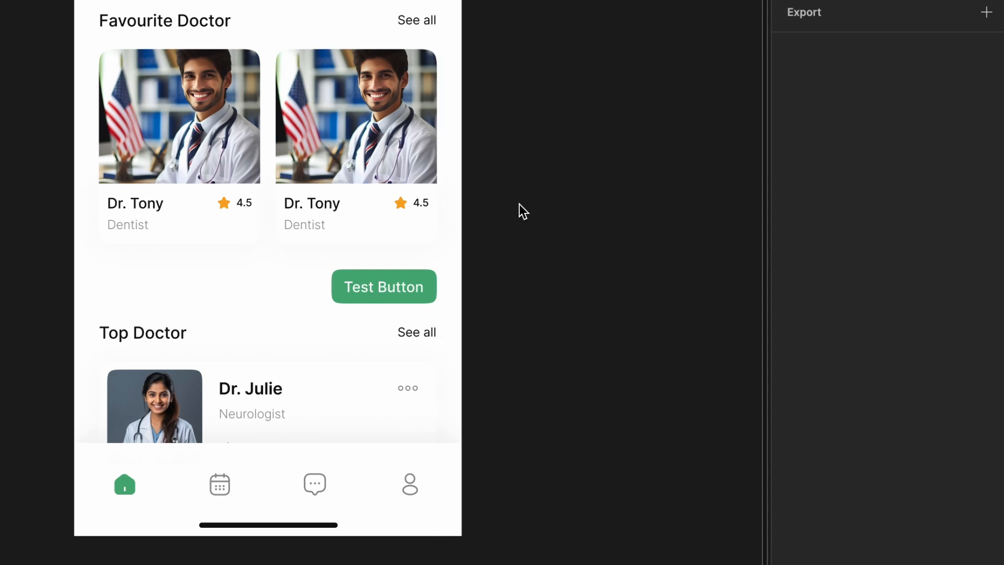
Add an on-click interaction with the Set variable action to the See all text beside Favourite Doctor
scroll(523, 211, up, 2)
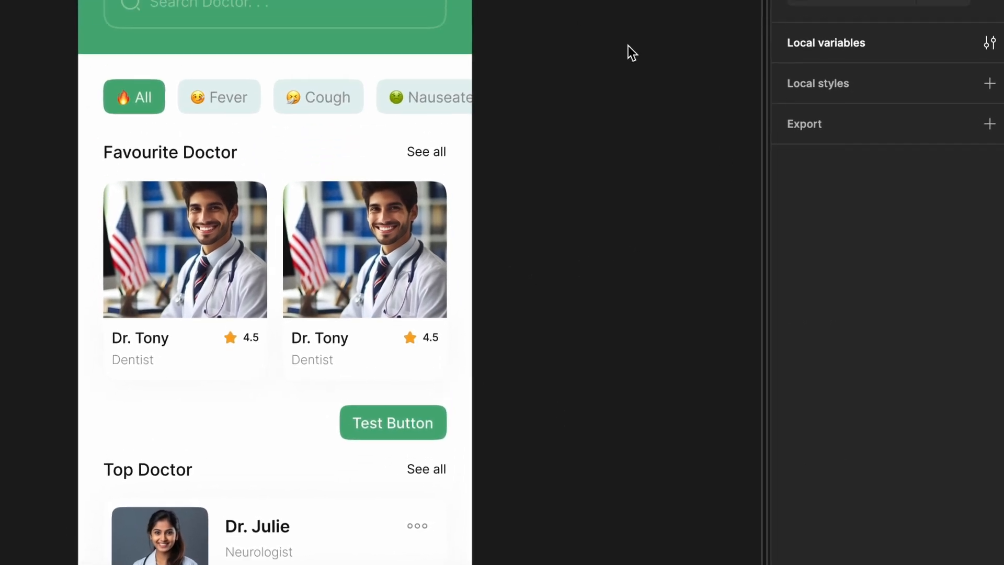
click(857, 24)
scroll(633, 219, up, 2)
scroll(633, 219, right, 2)
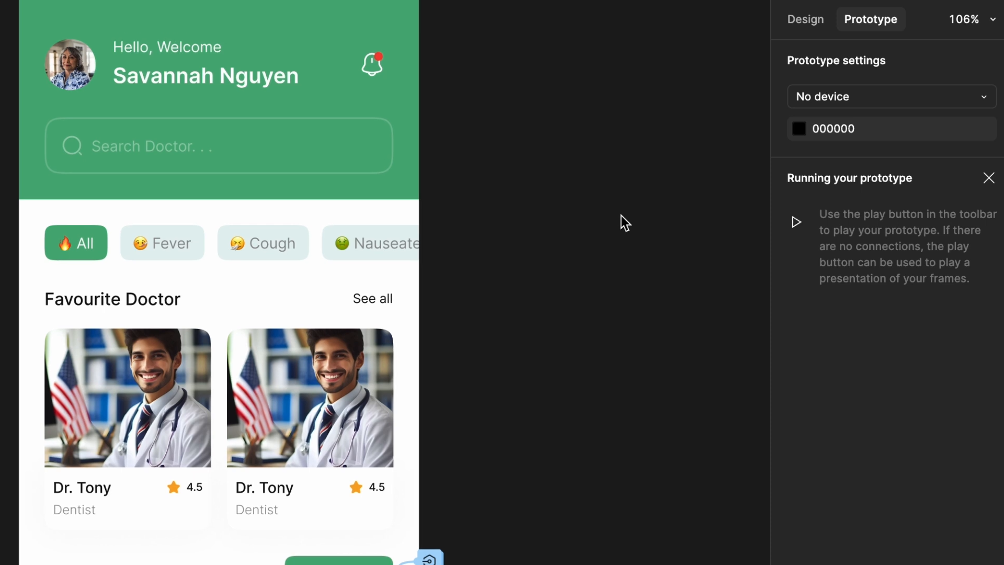
click(132, 300)
click(383, 301)
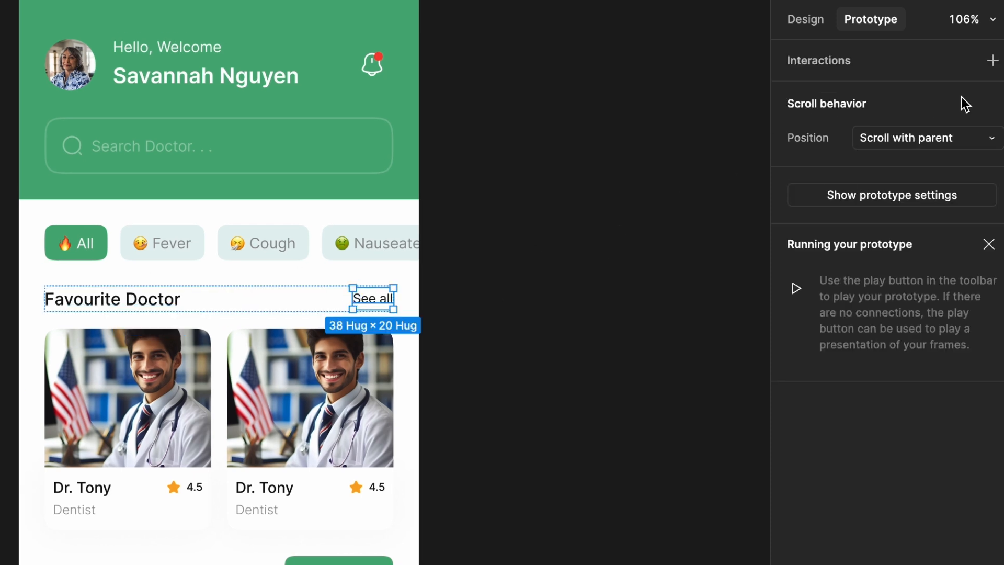
click(993, 60)
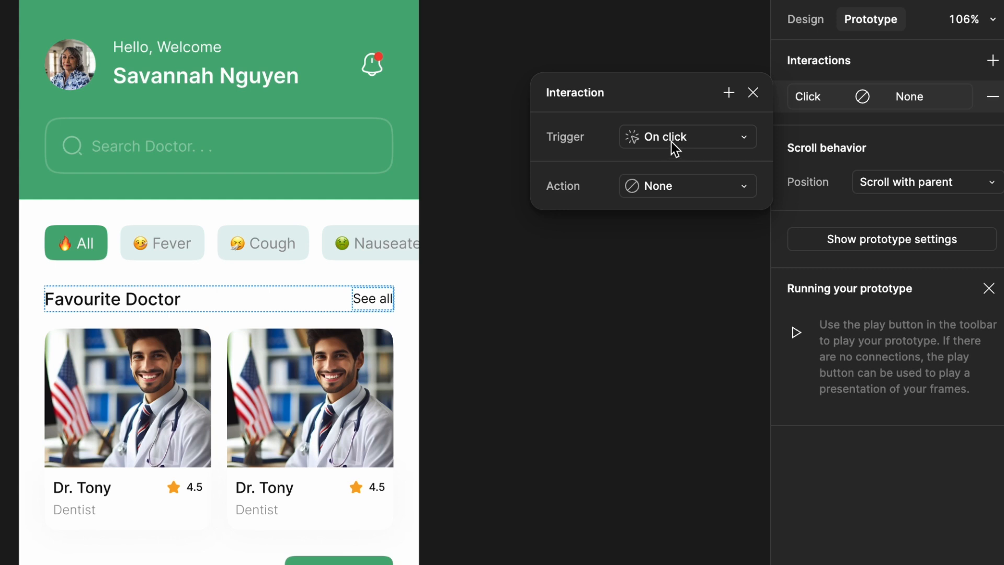
click(665, 189)
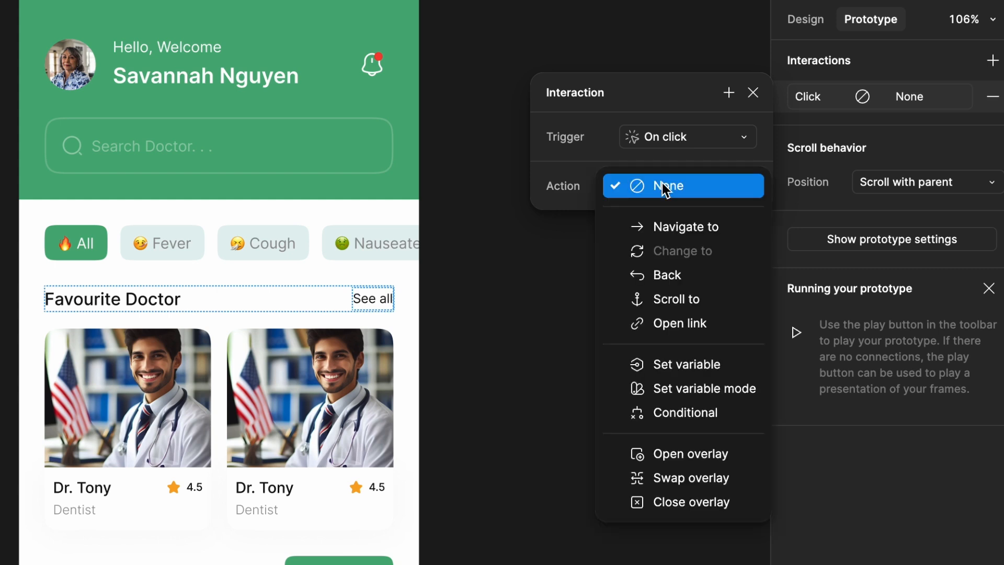
click(691, 367)
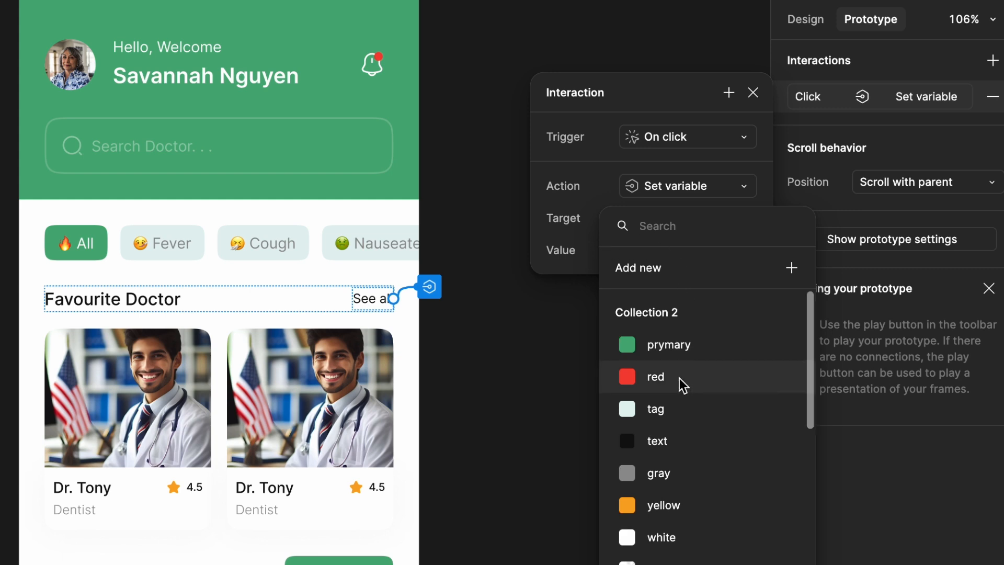
Target the hideCards variable in the See all interaction and set its value to true
scroll(680, 378, down, 5)
click(670, 369)
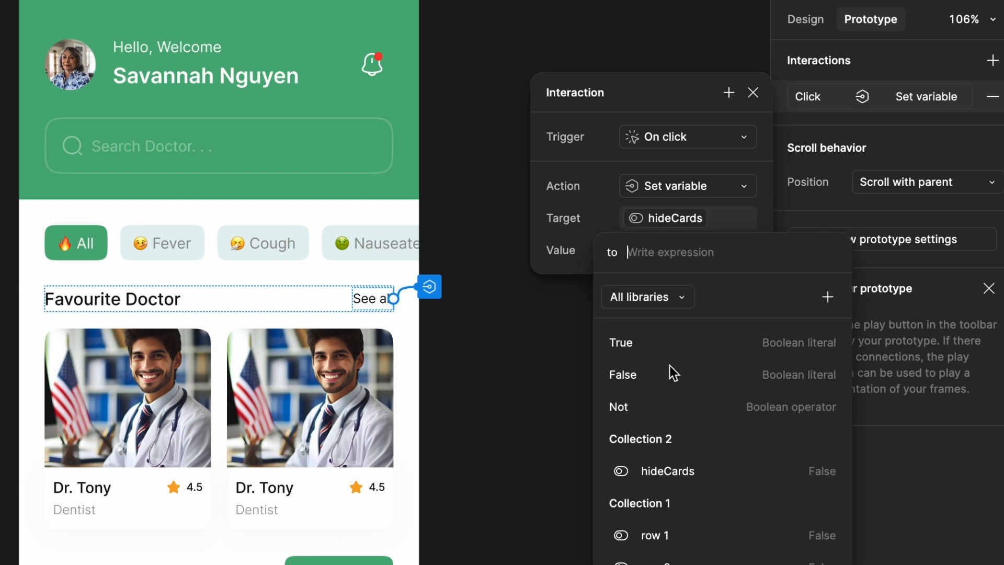
click(631, 350)
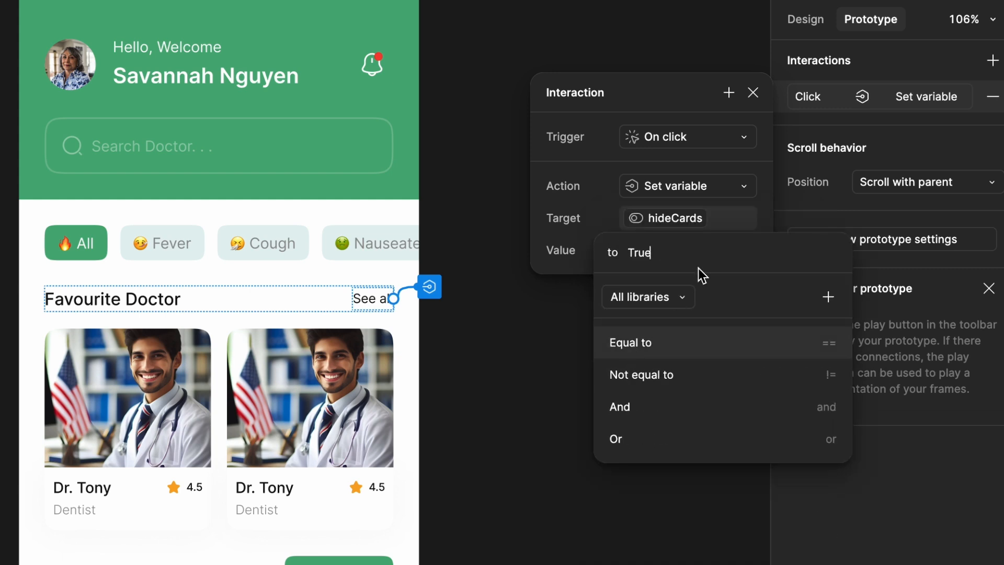
key(Return)
key(BackSpace)
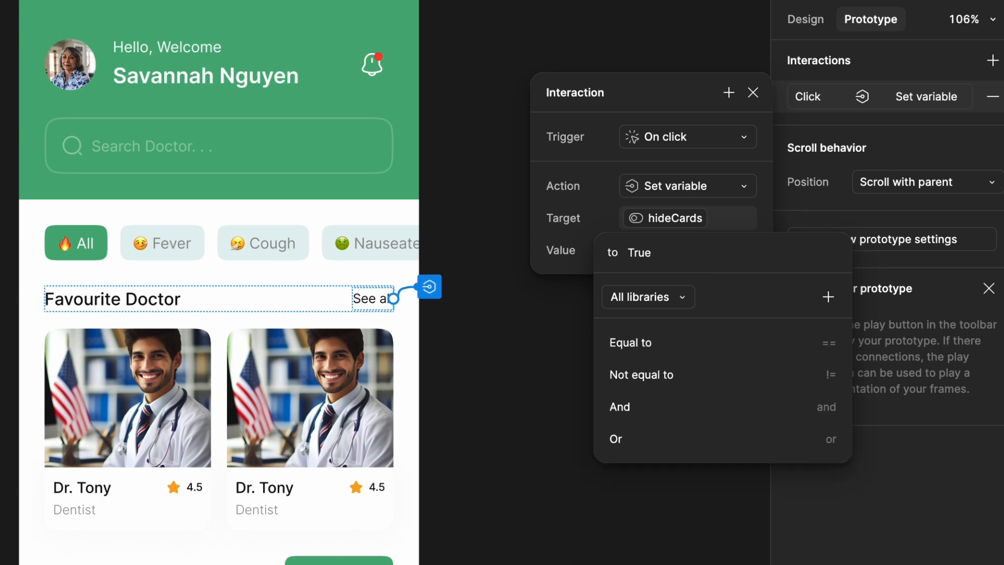
key(Return)
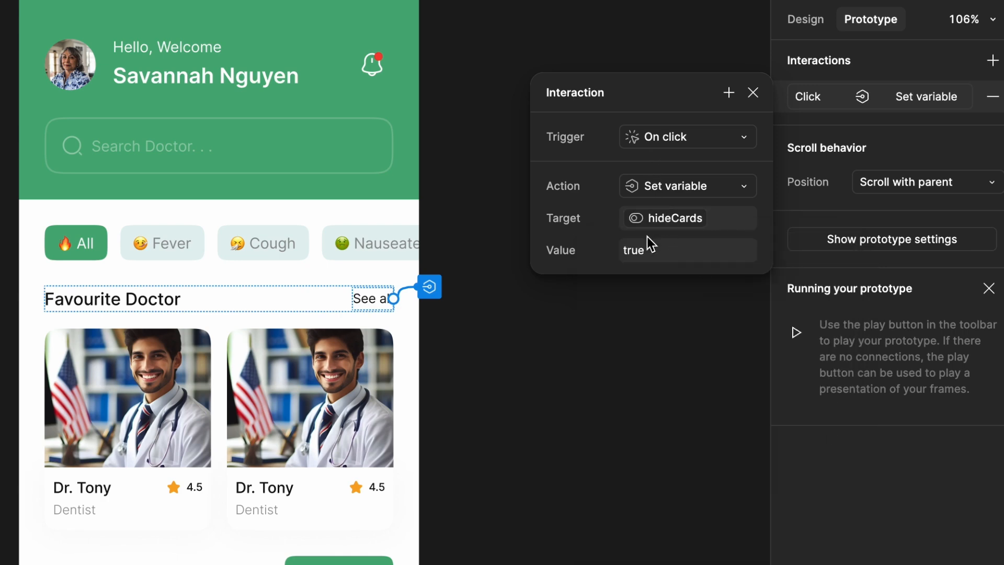
click(753, 95)
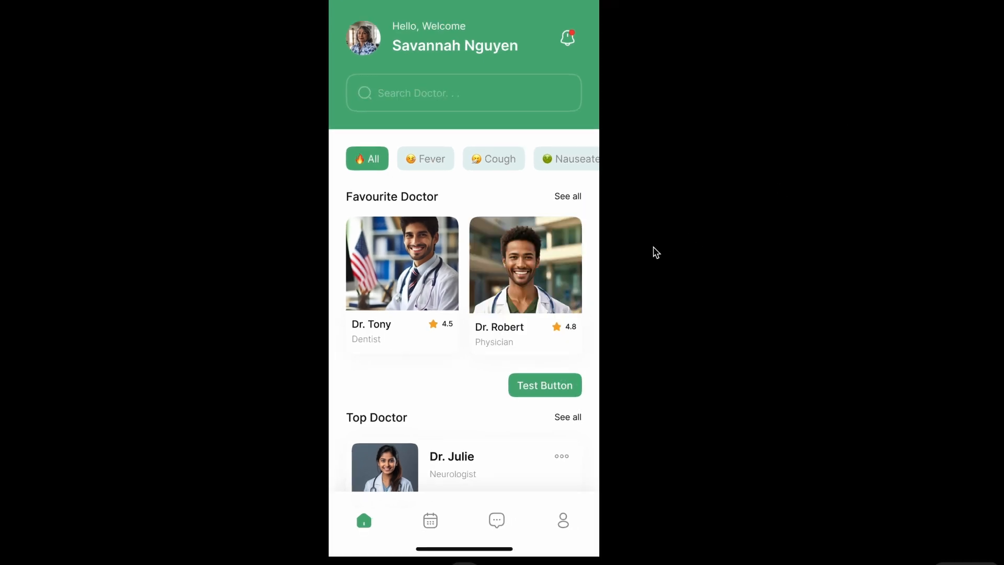
Test the Favourite Doctor See all text in the running prototype and examine the expanded card list
click(569, 324)
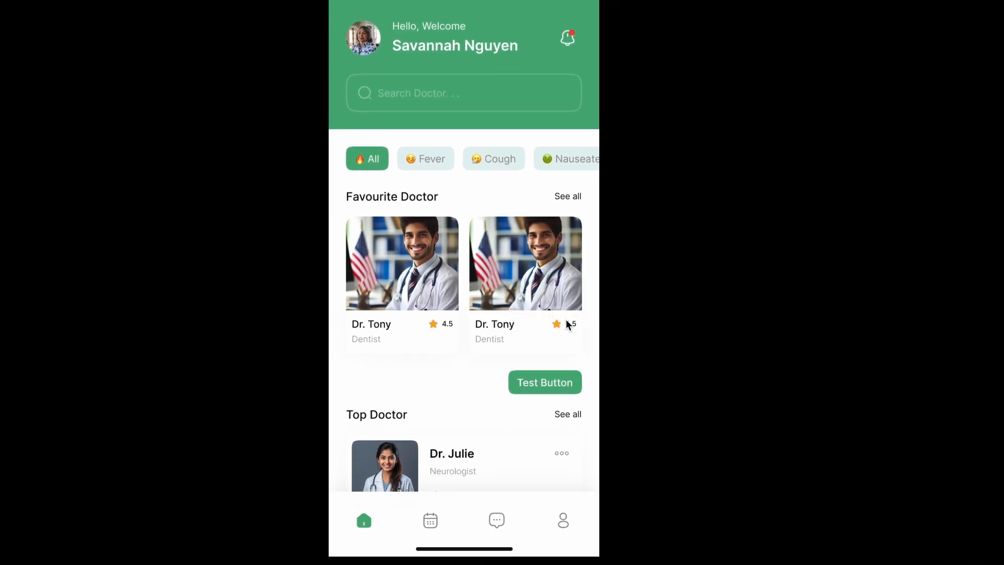
click(571, 199)
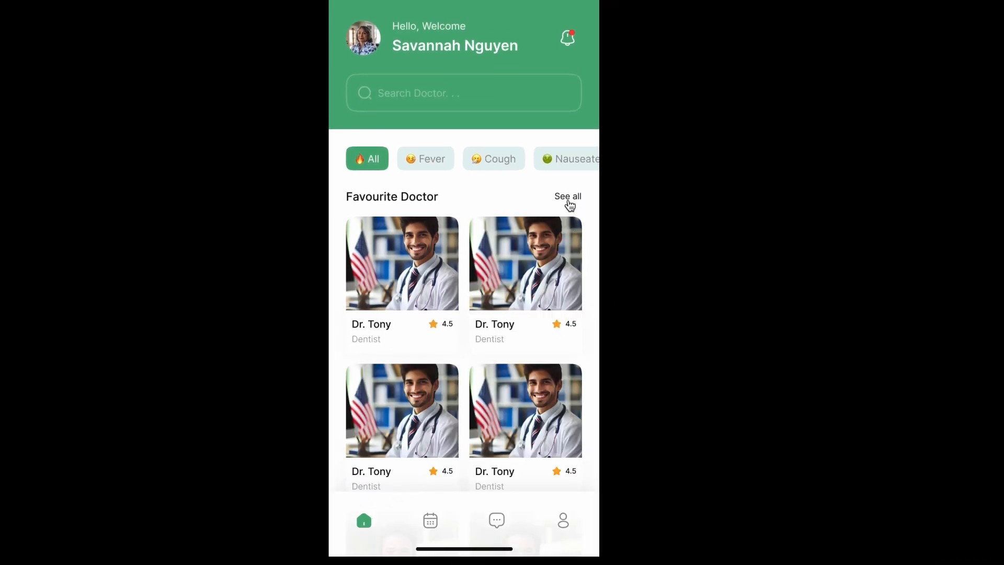
scroll(536, 301, down, 2)
scroll(536, 302, down, 3)
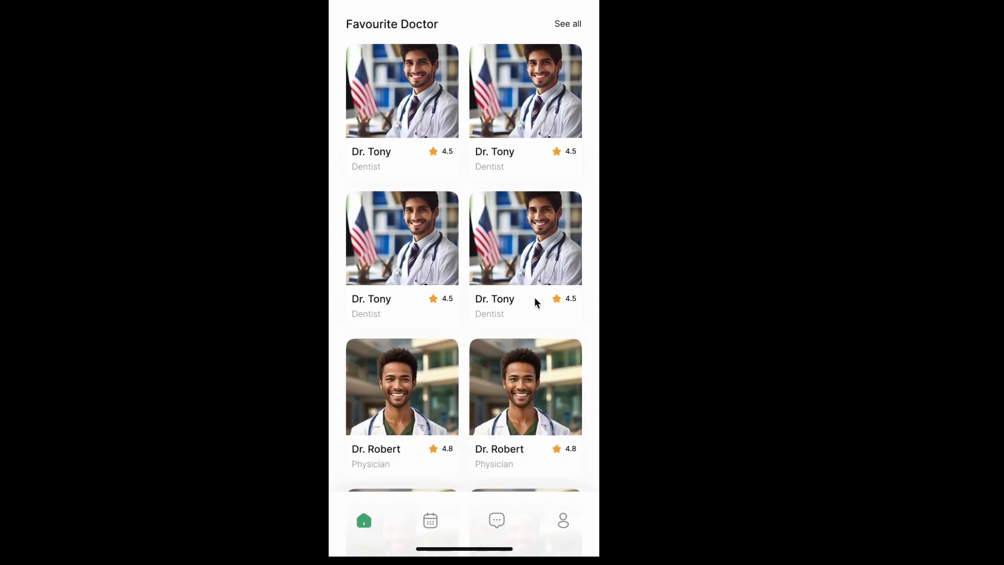
Review the See all label and the expanded Favourite Doctor rows in the running prototype
scroll(533, 301, up, 4)
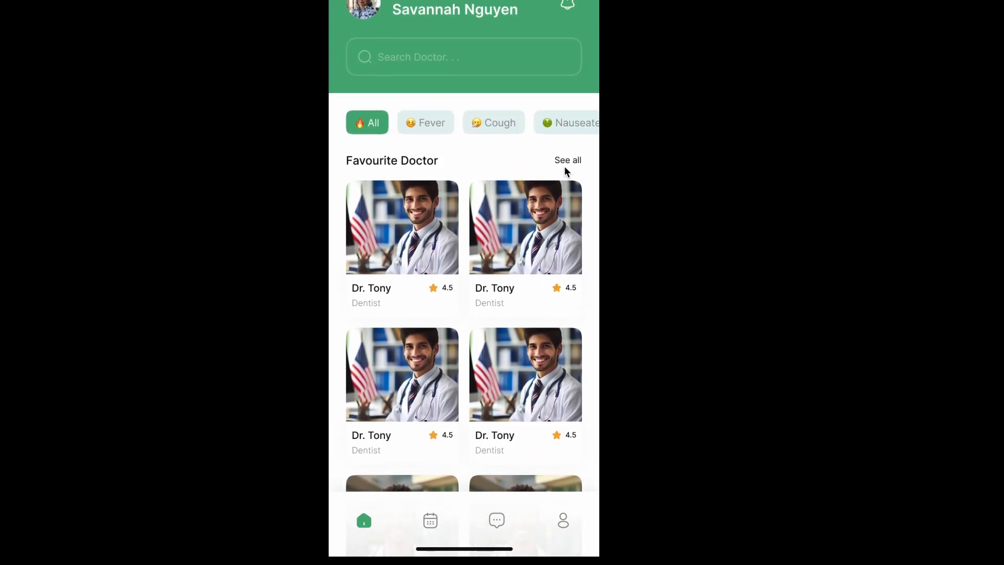
scroll(564, 186, down, 10)
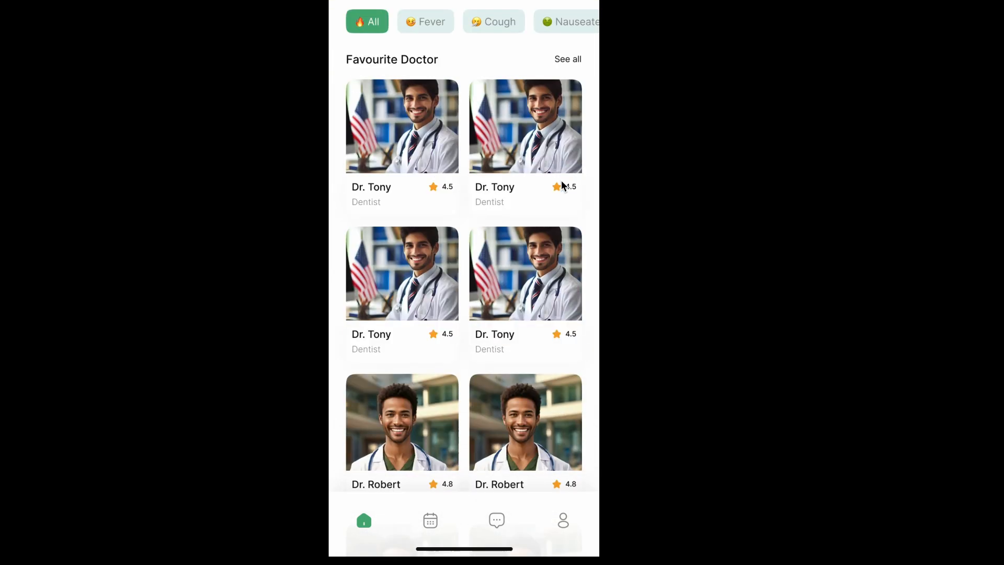
scroll(563, 185, up, 11)
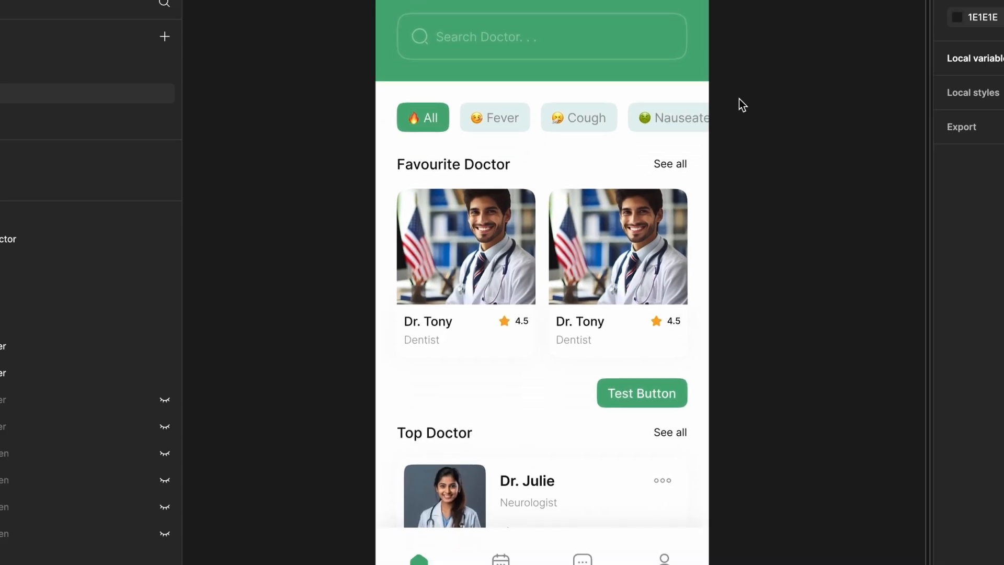
Create a string variable named See all in Collection 2 with the value See All
double_click(668, 167)
click(749, 183)
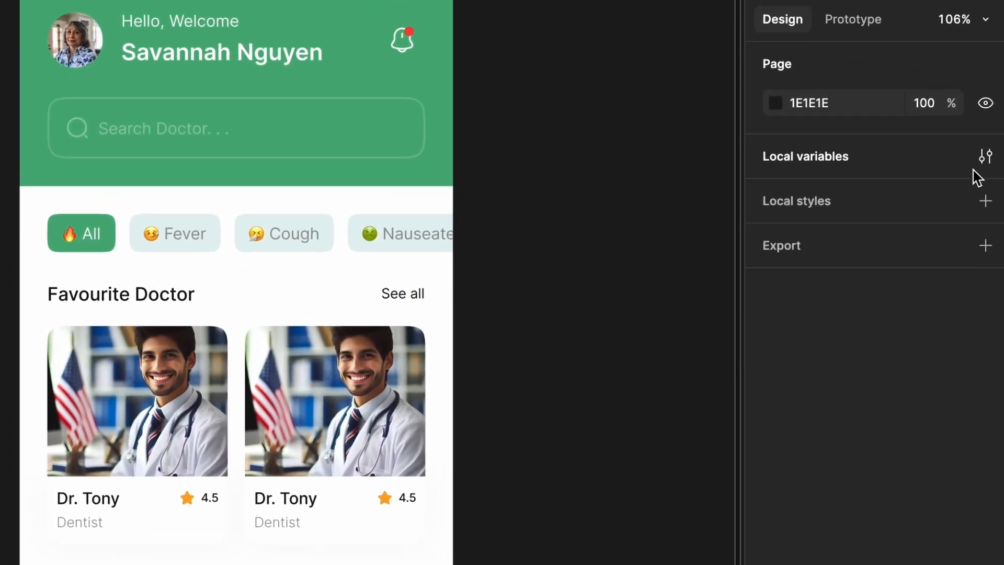
click(985, 156)
scroll(318, 307, down, 4)
click(347, 467)
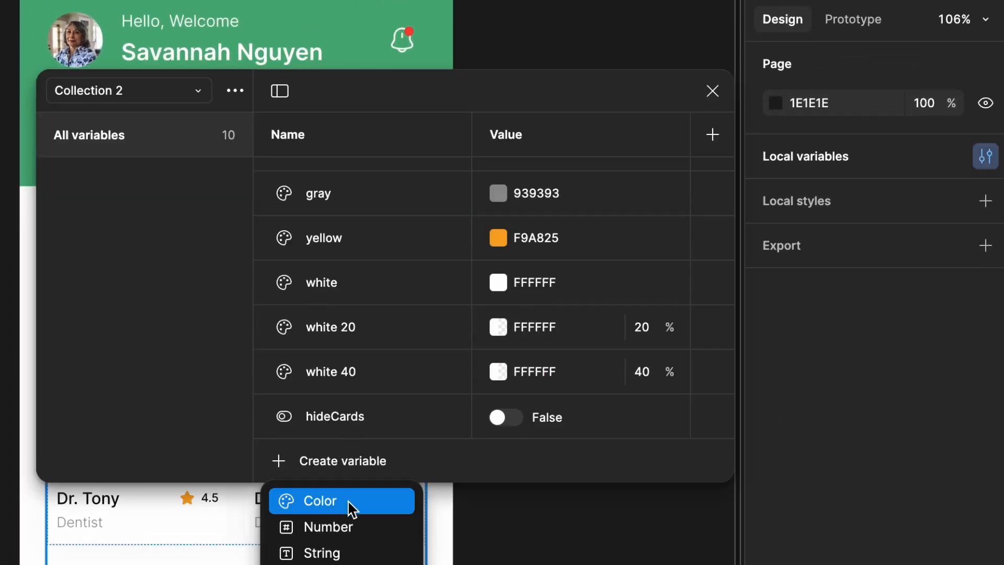
click(356, 553)
text(See all)
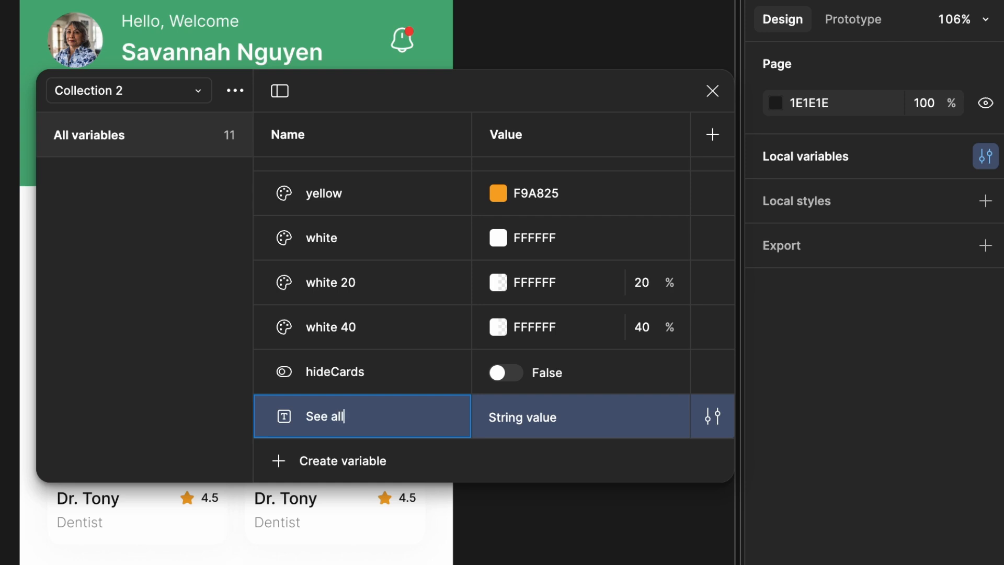
click(536, 427)
text(See All)
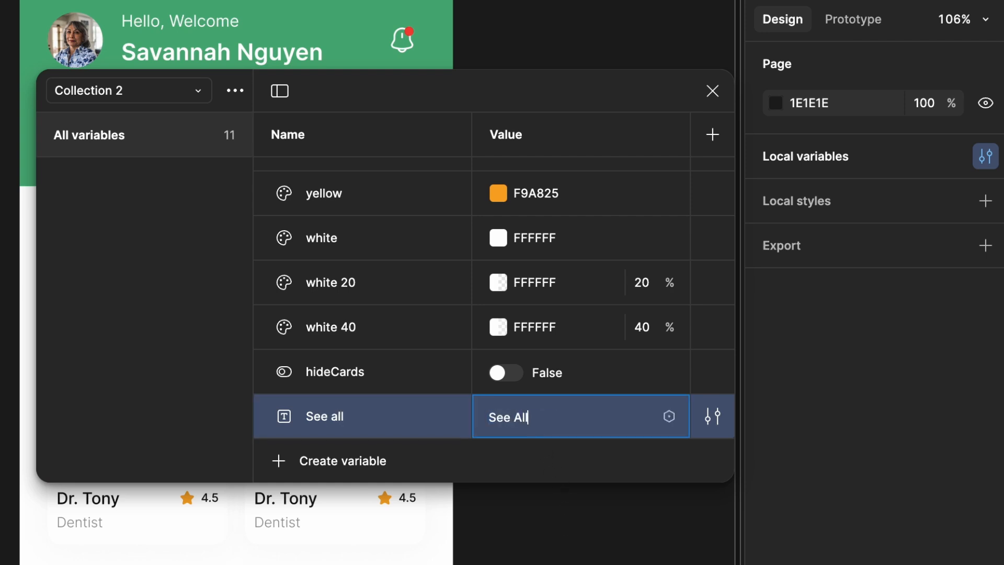
Create a second string variable named See less in Collection 2 with the value See Less
click(330, 462)
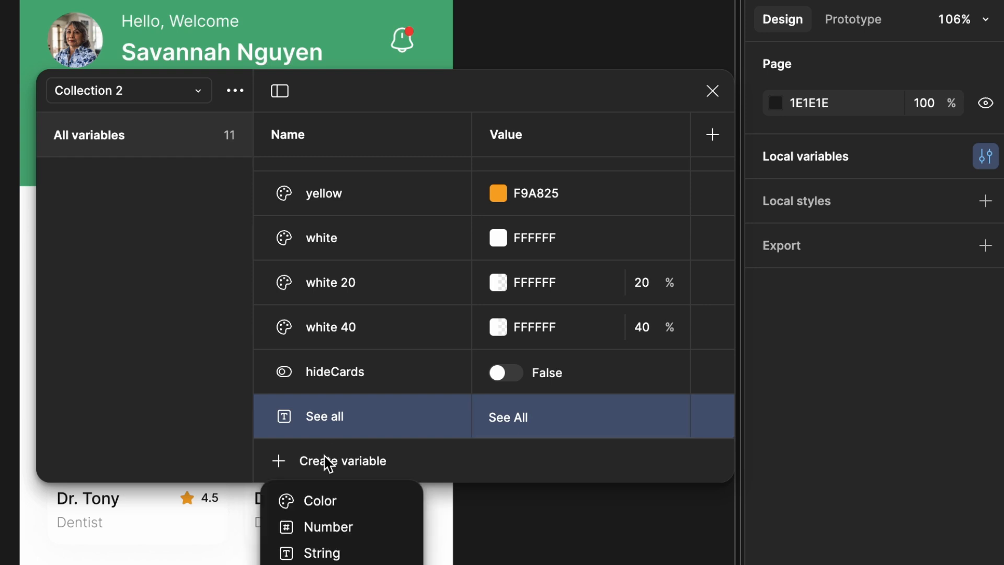
click(342, 549)
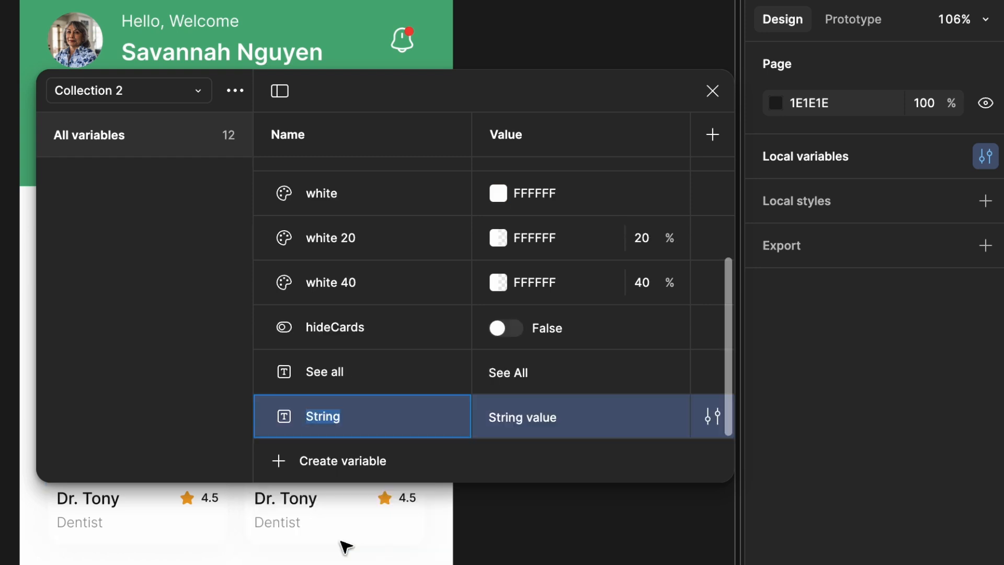
text(See)
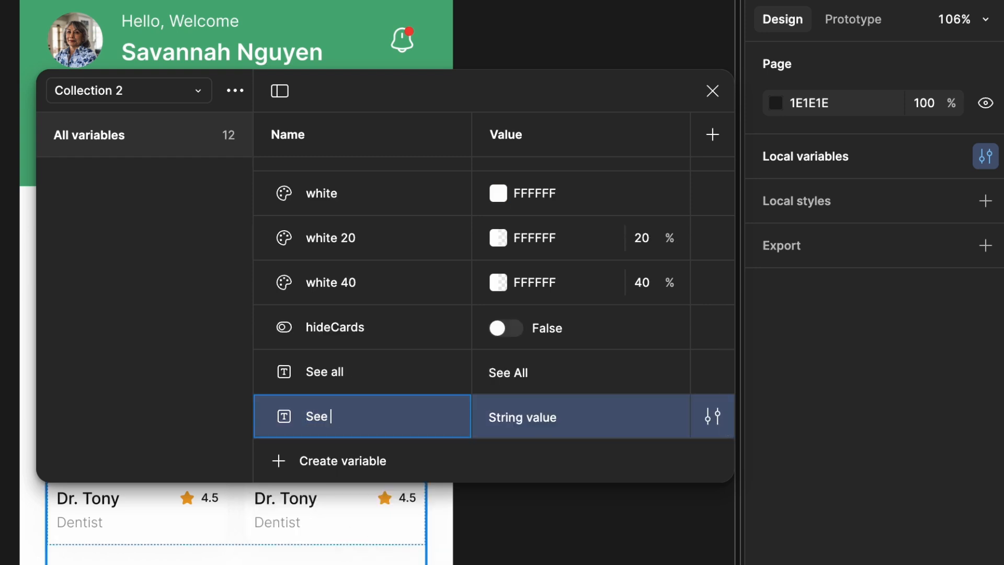
text( less)
click(543, 415)
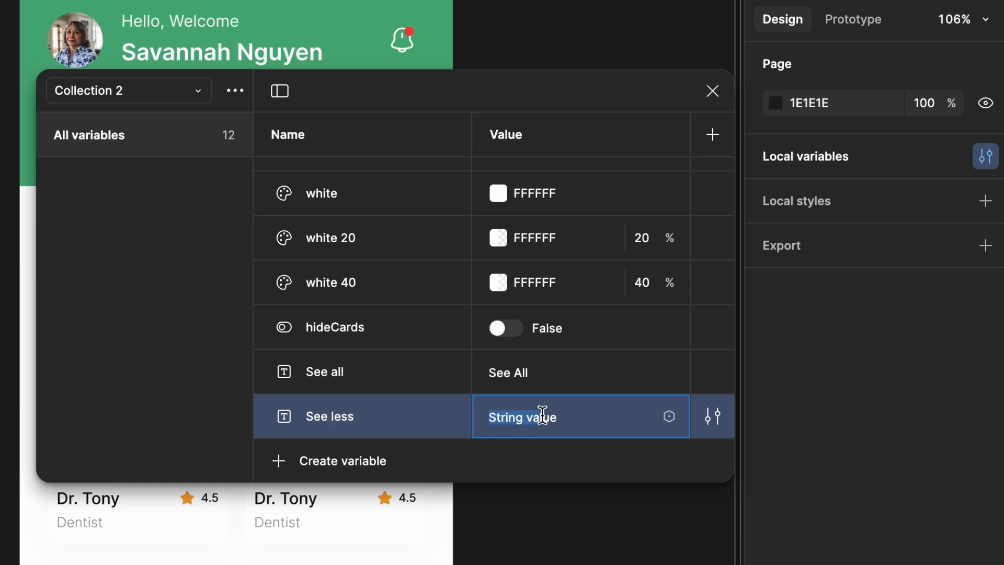
click(567, 419)
text(See Less)
key(Return)
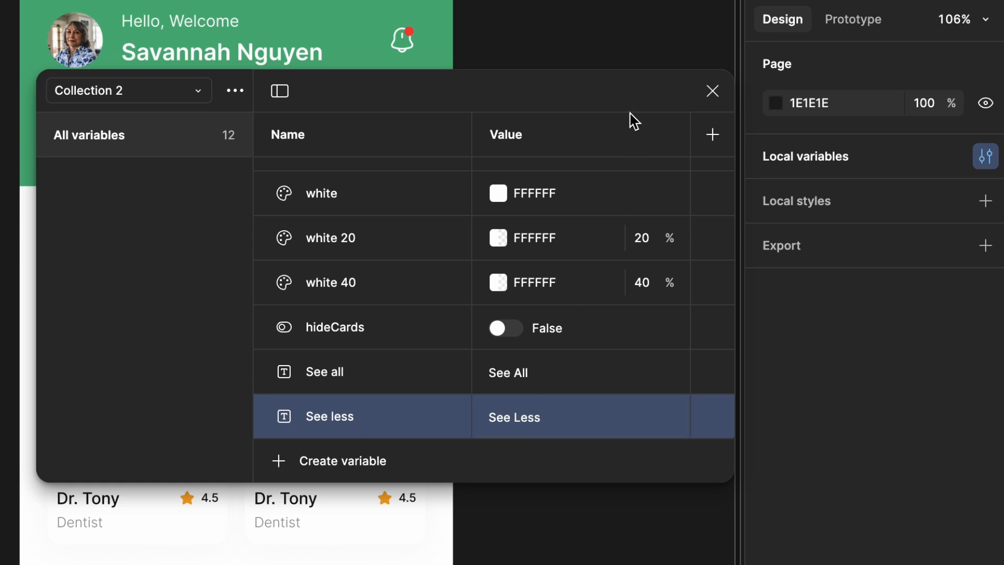
click(713, 90)
Bind the See all text beside Favourite Doctor to the See all string variable
click(363, 277)
click(197, 296)
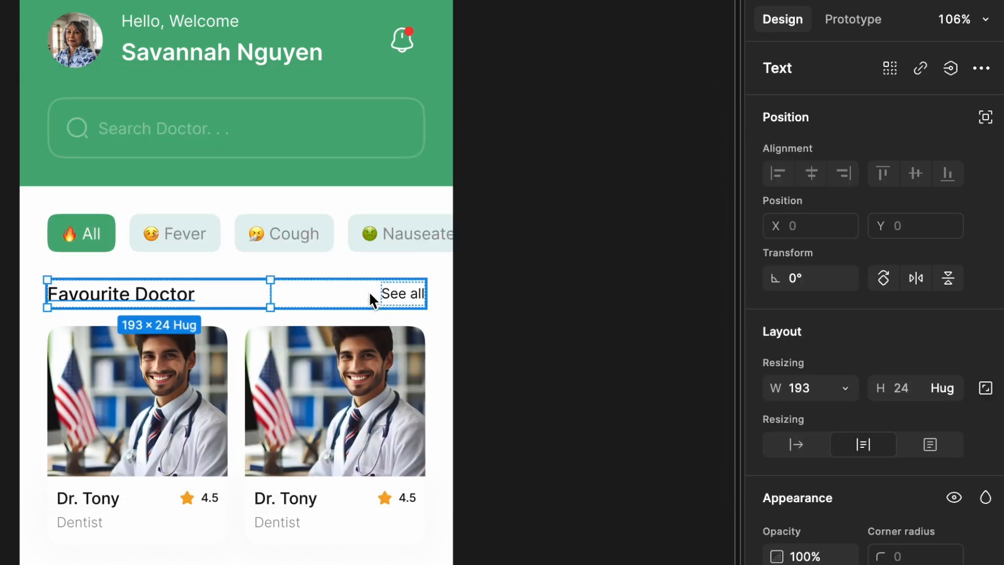
click(395, 294)
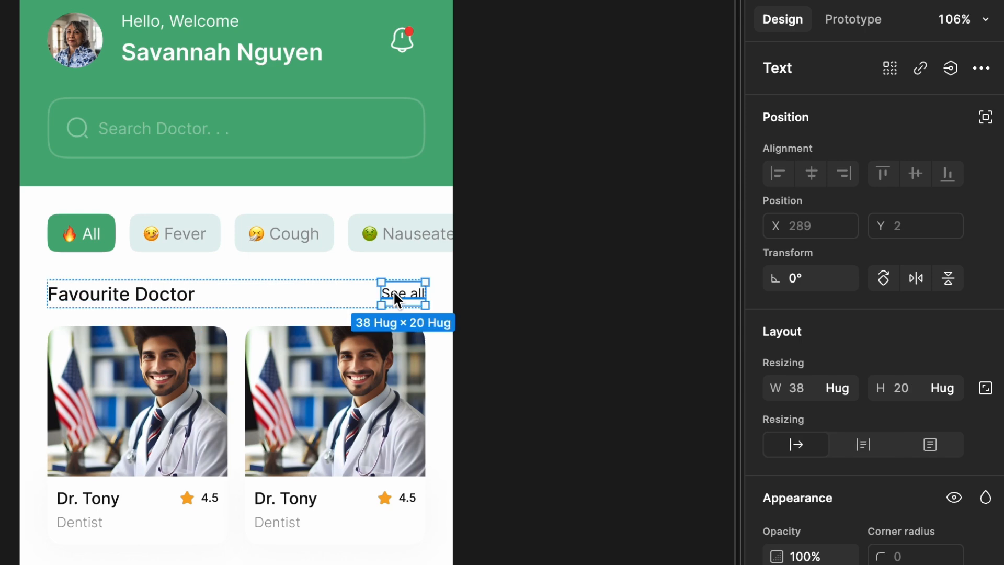
click(959, 72)
click(828, 245)
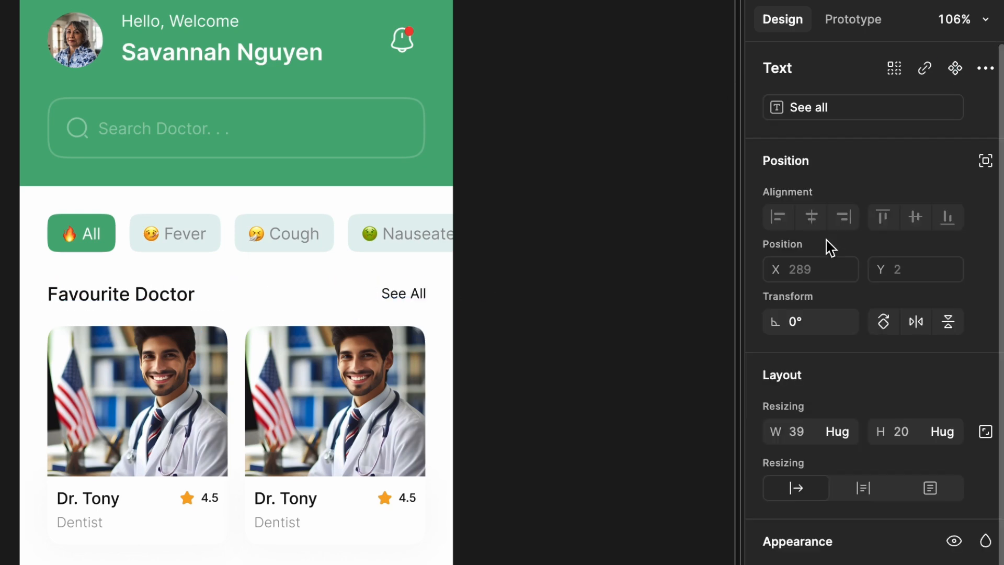
click(496, 319)
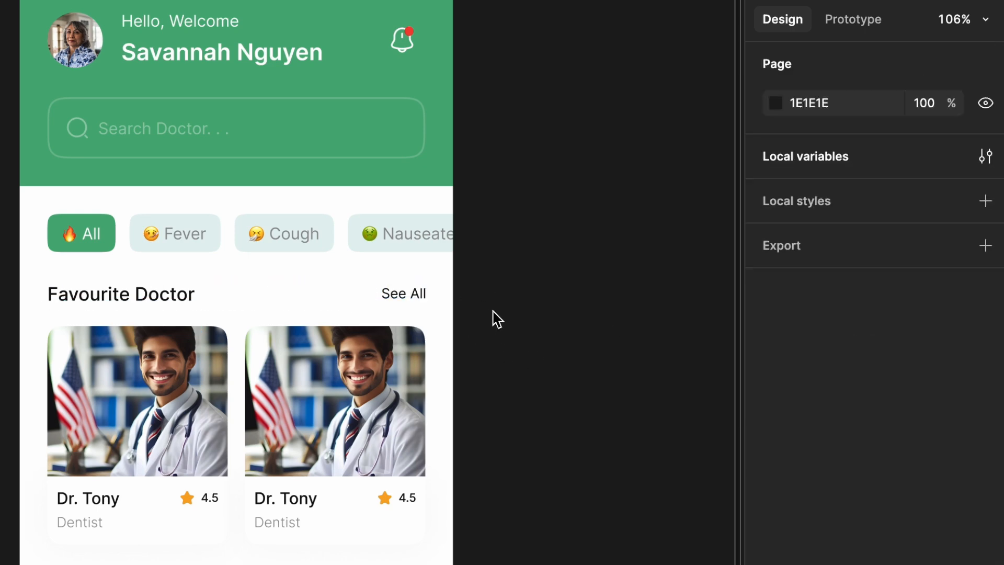
Add a second Set variable action to the click interaction of the See All text beside Favourite Doctor
scroll(496, 319, right, 5)
scroll(496, 319, up, 2)
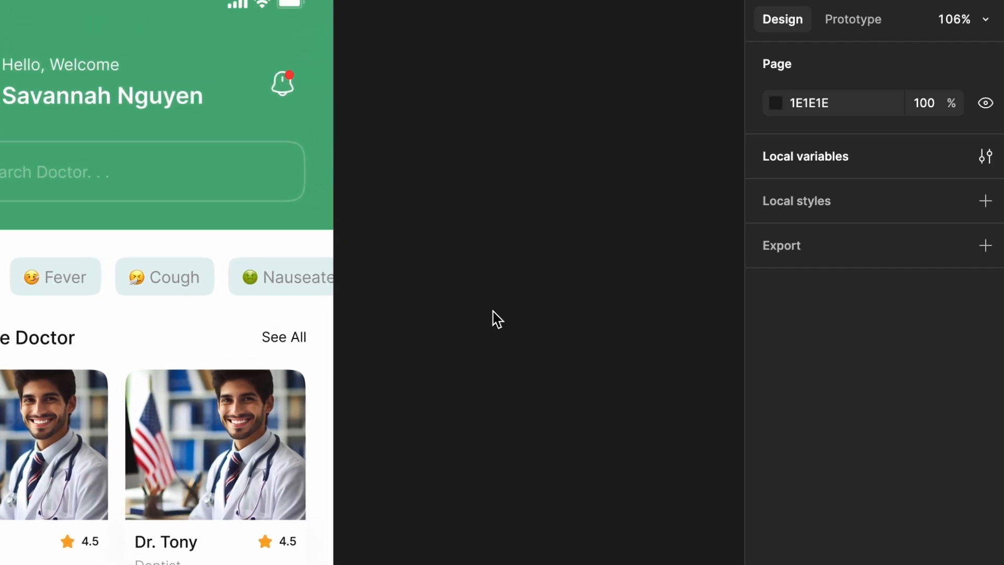
click(832, 32)
click(52, 347)
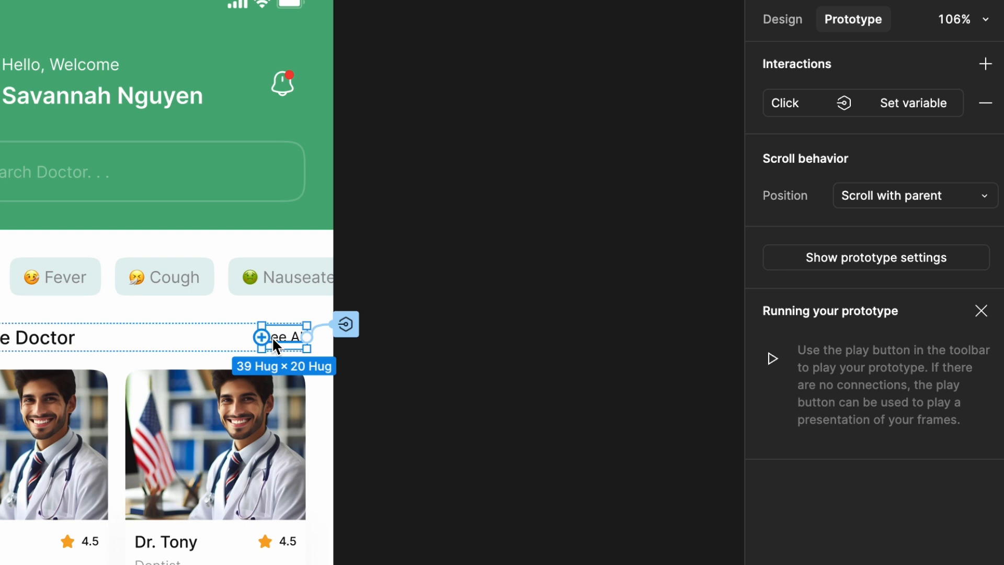
click(795, 109)
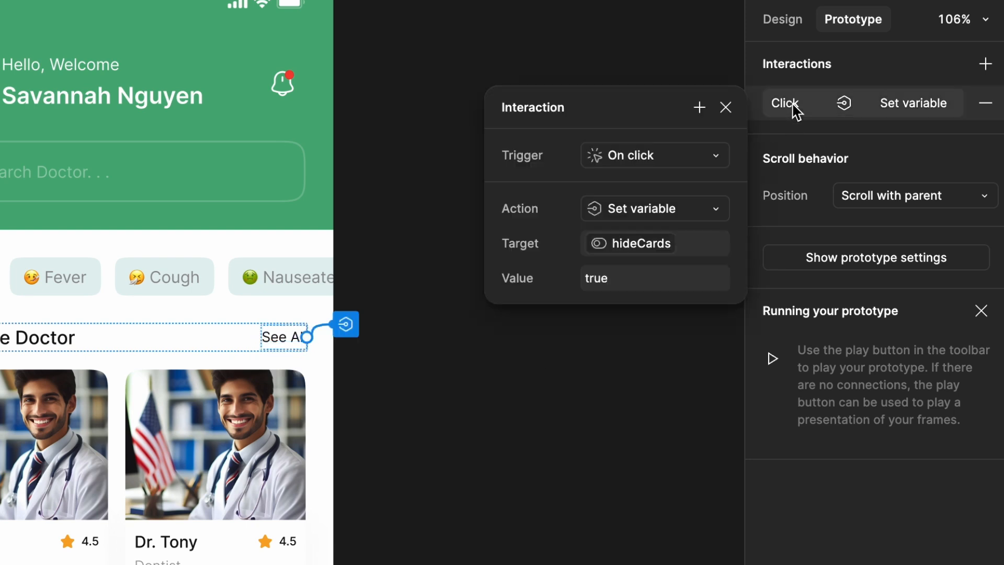
click(700, 110)
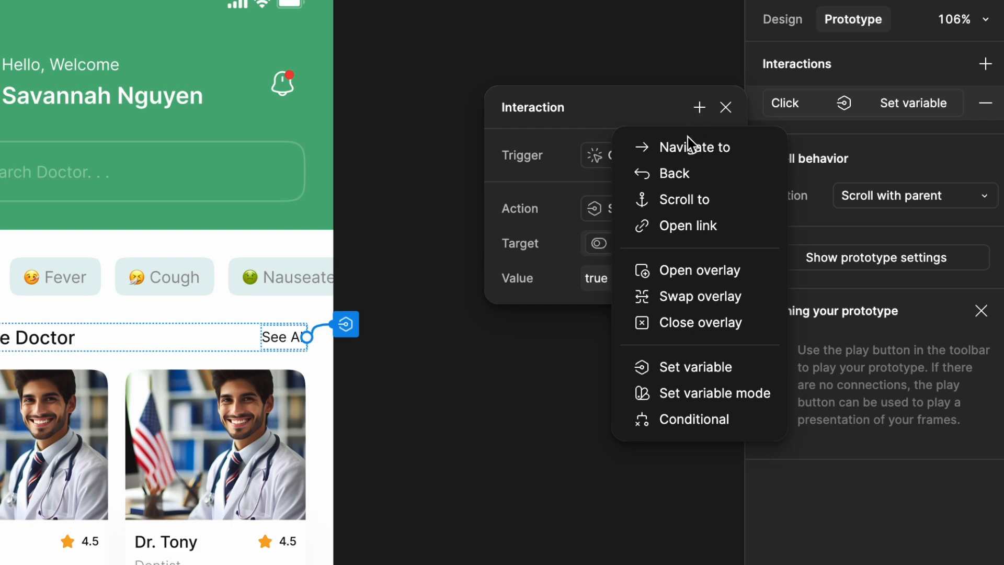
click(701, 371)
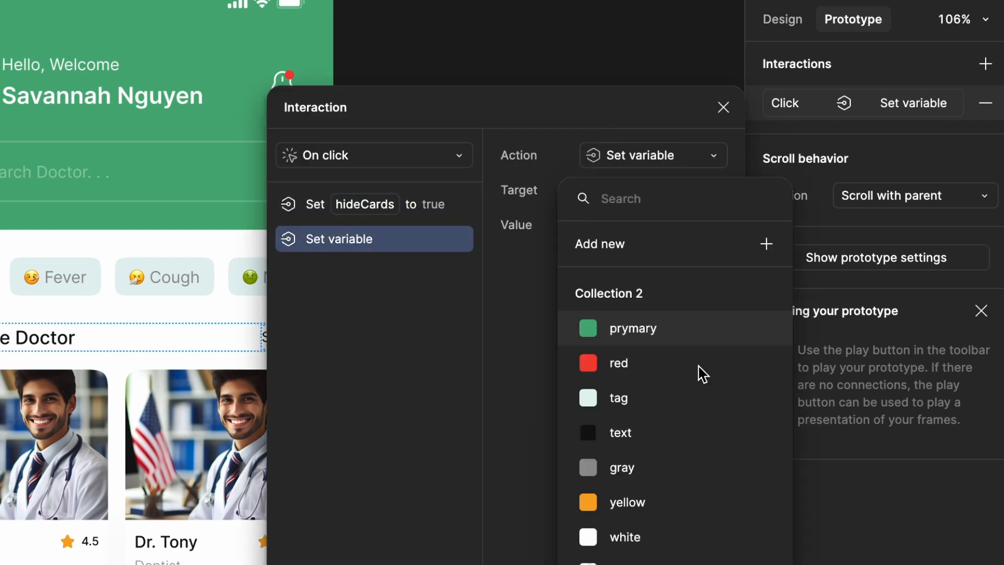
Target the See all variable in the second action and set its value to the See less variable
scroll(677, 329, down, 5)
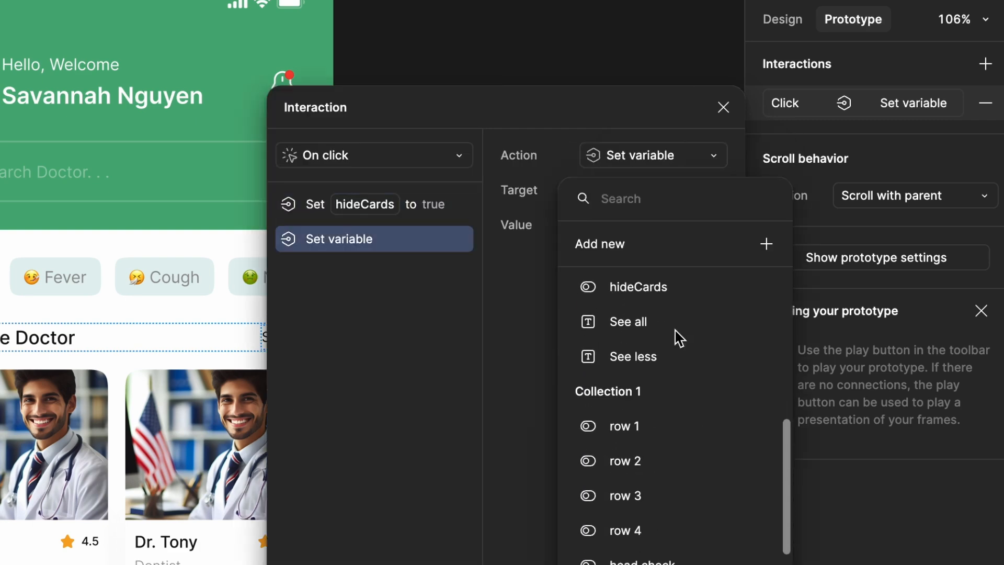
click(664, 336)
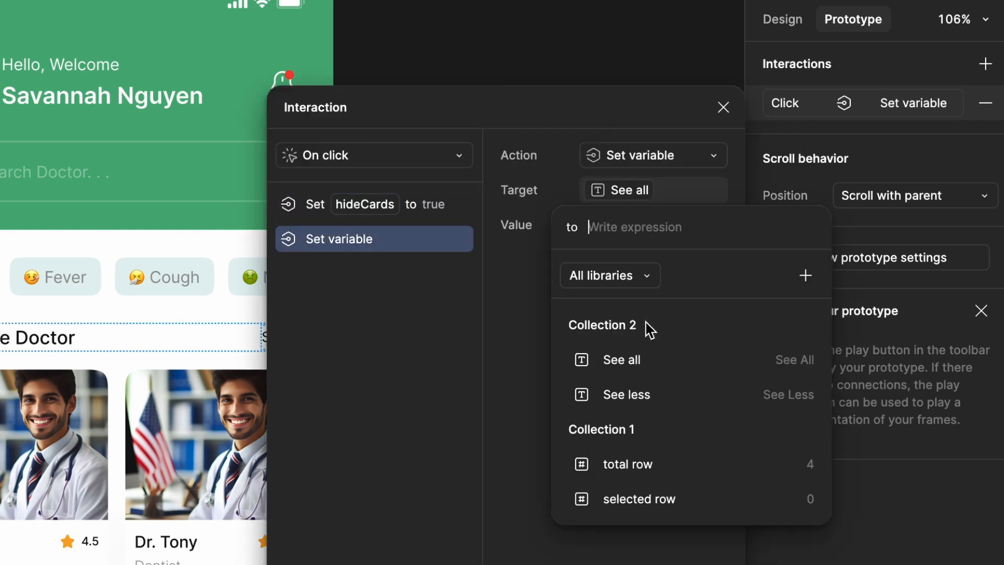
click(650, 395)
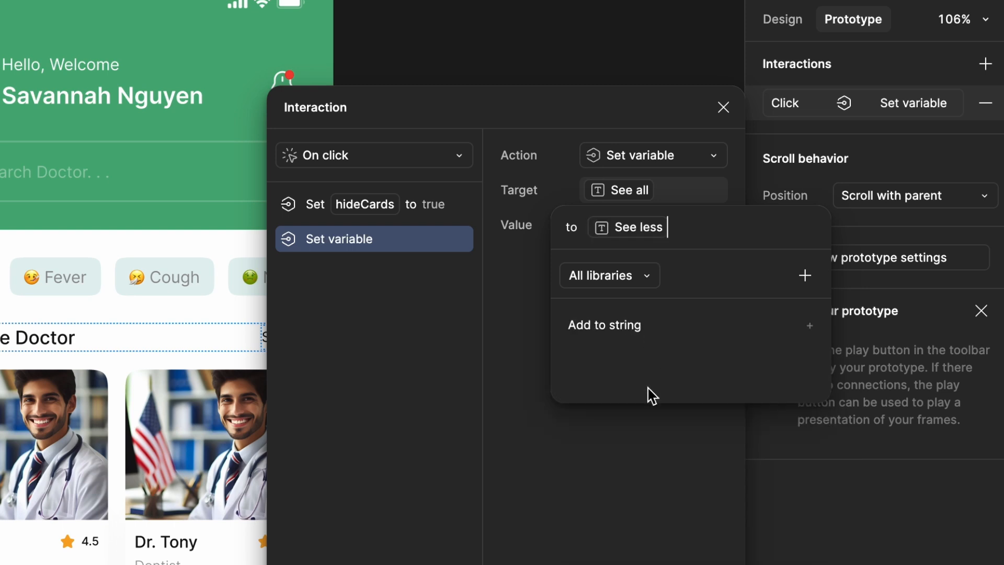
click(623, 520)
Replace the second action's value with the literal string "See Less"
click(679, 232)
key(BackSpace)
text('see)
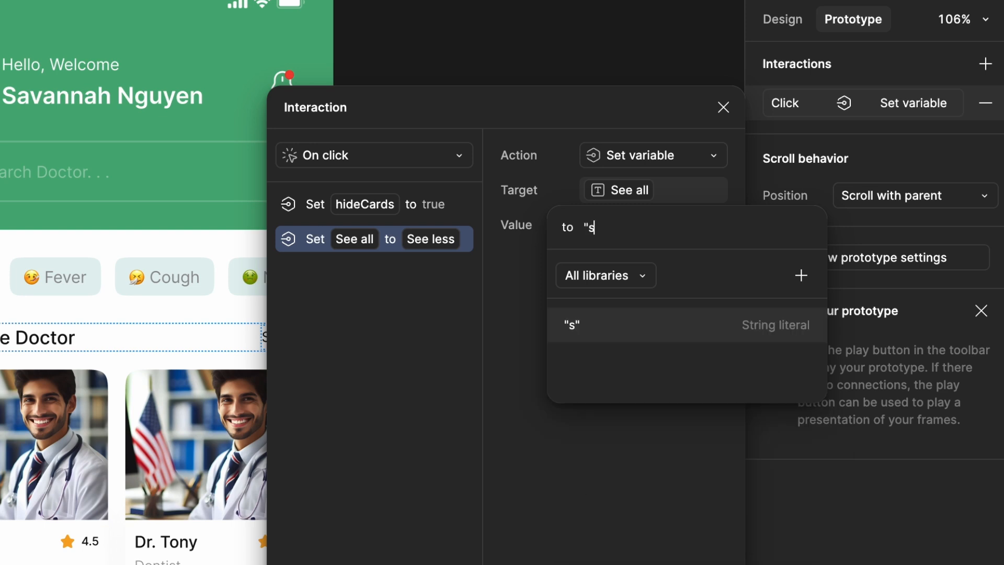
key(BackSpace)
key(BackSpace)
key(BackSpace)
text(See Less")
key(Return)
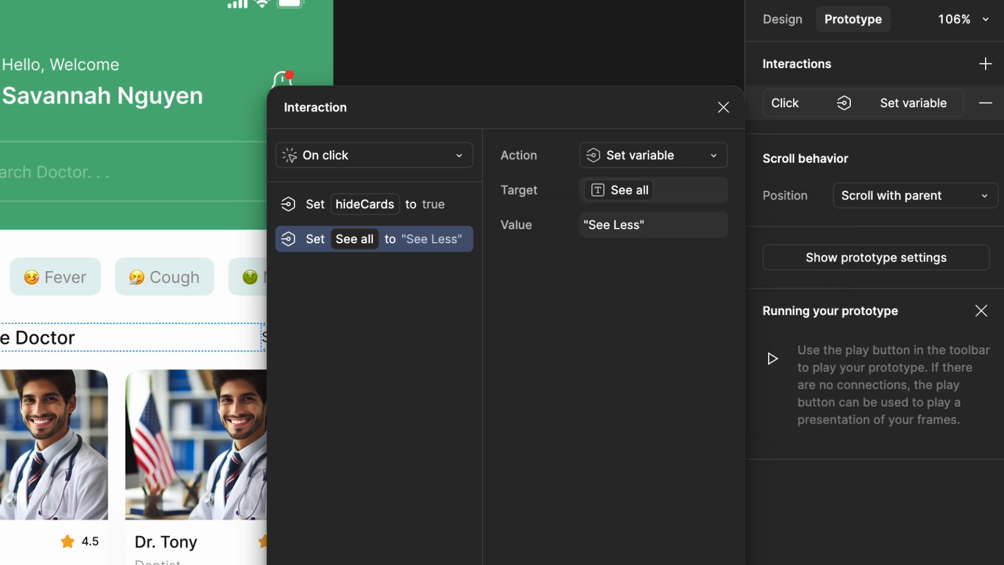
Replace the literal string in the second action's value with the See less variable
click(658, 226)
key(BackSpace)
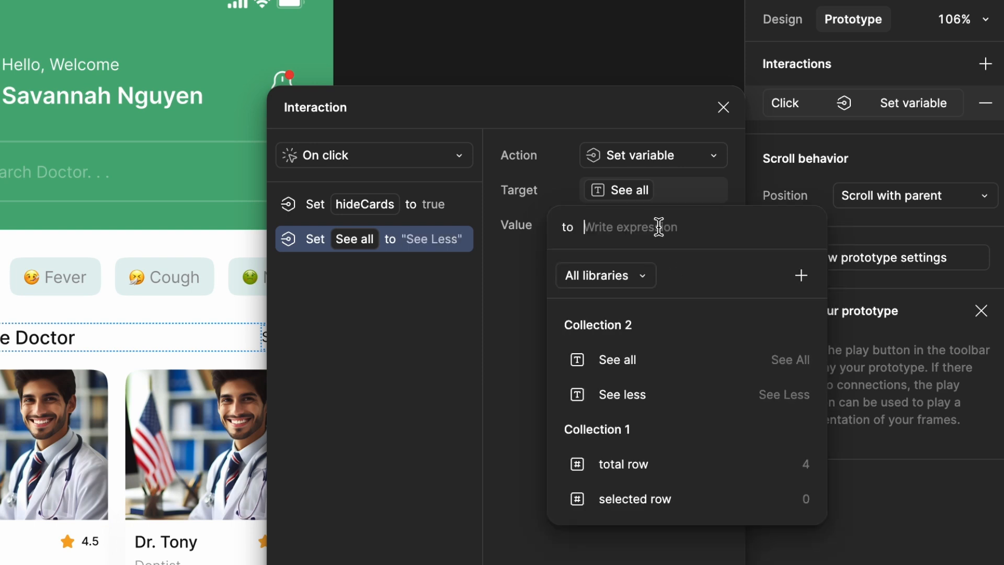
click(626, 393)
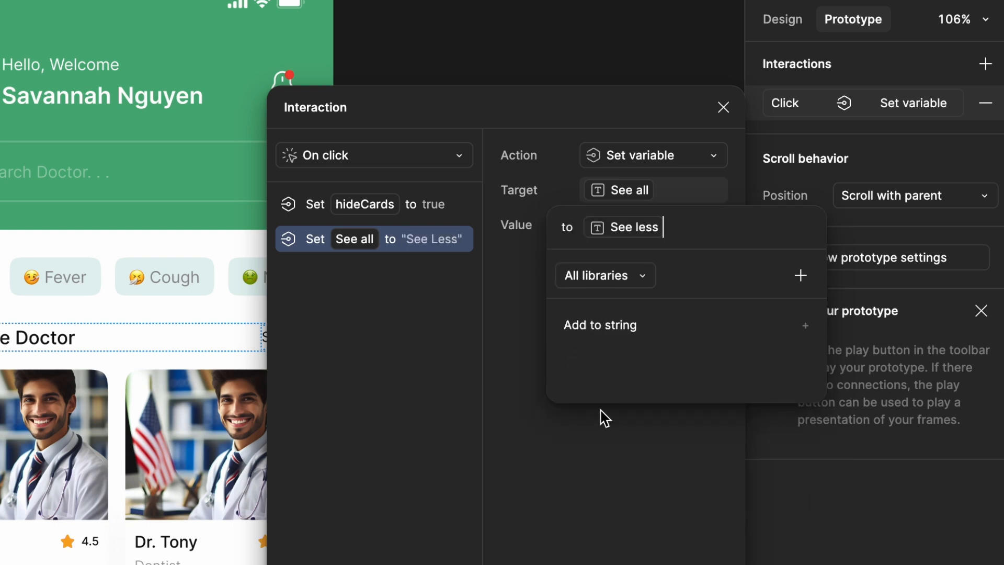
click(580, 474)
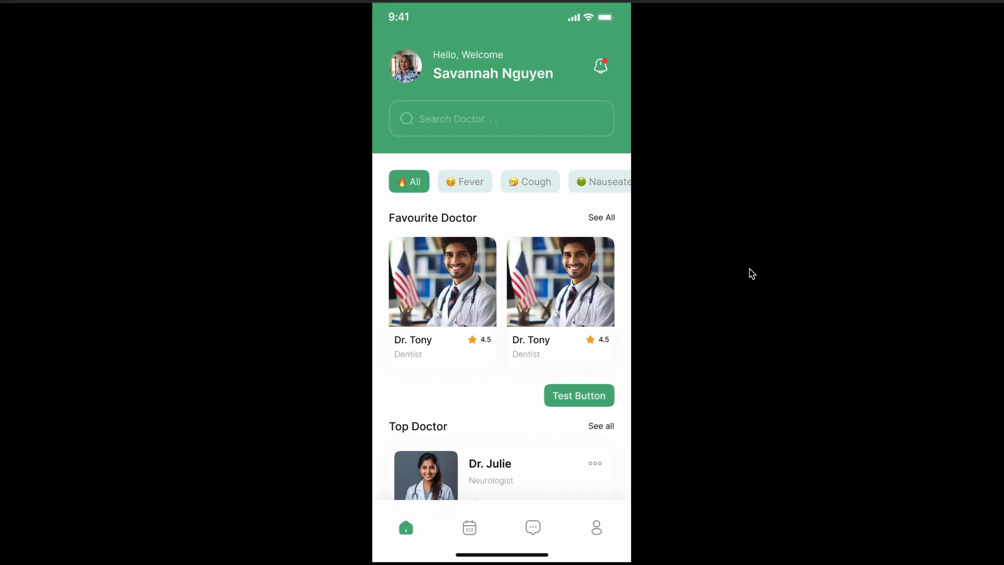
Test the See All text beside Favourite Doctor in the running prototype and check the label and the card list
click(602, 218)
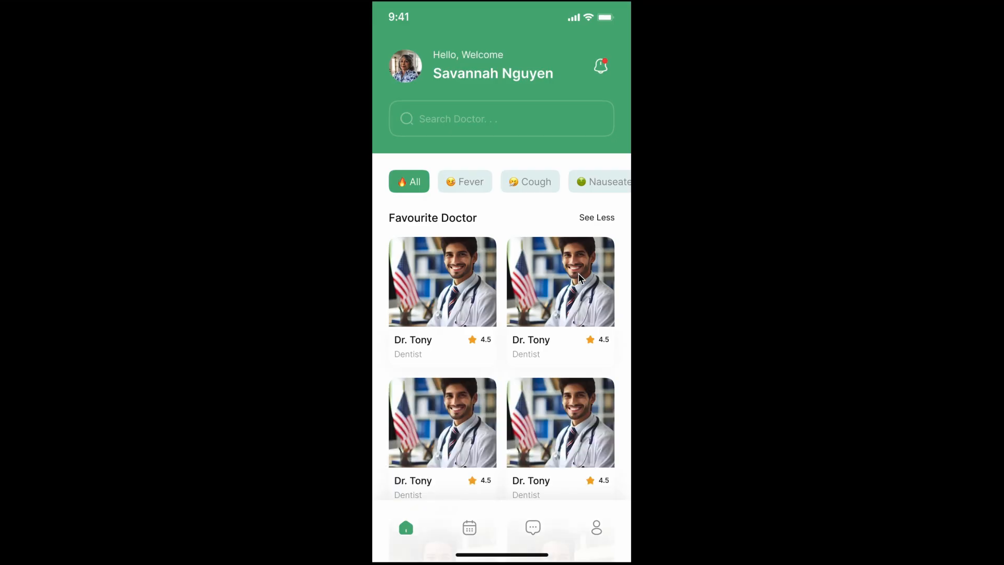
scroll(582, 279, down, 5)
scroll(582, 279, up, 10)
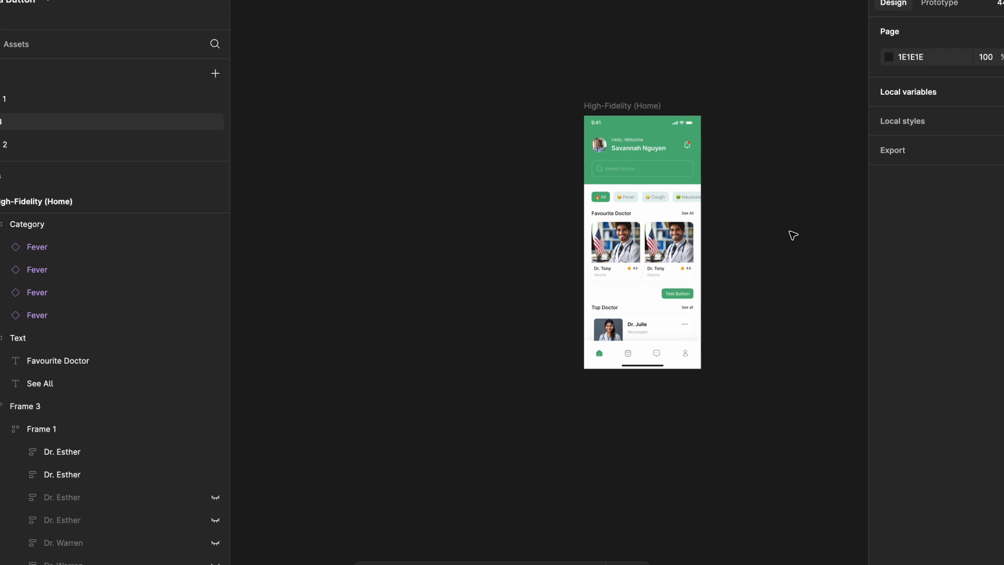
scroll(792, 234, up, 5)
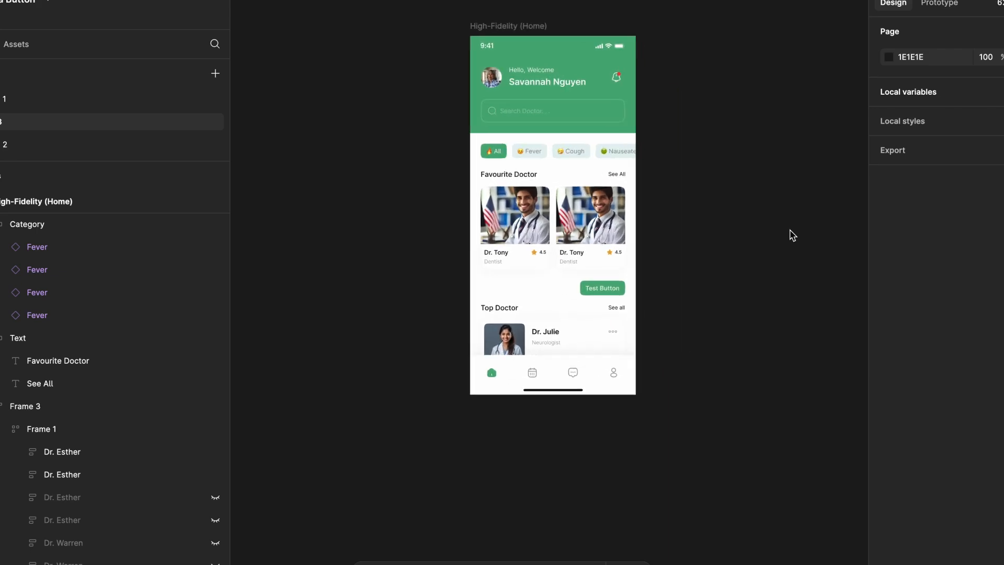
scroll(792, 234, up, 3)
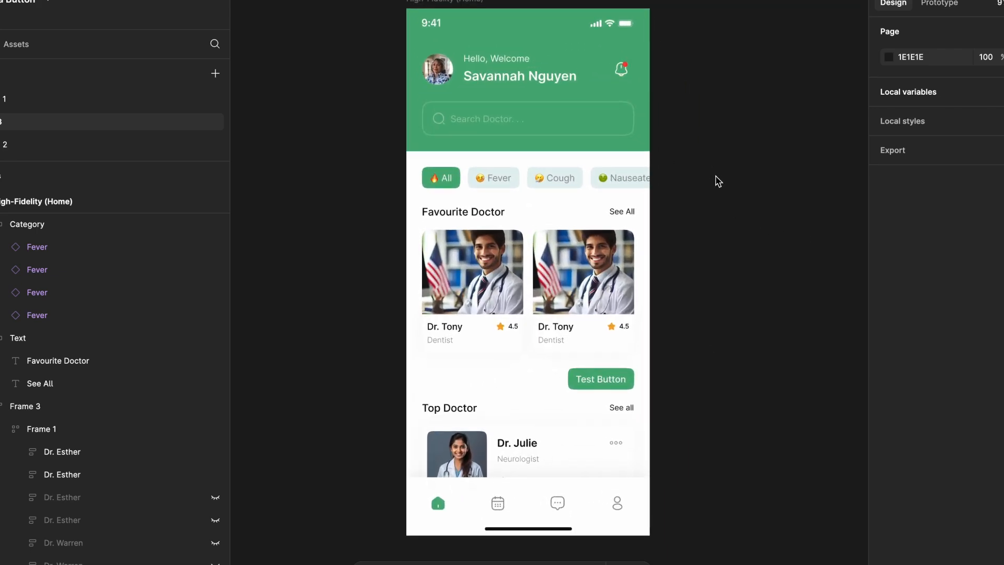
click(527, 191)
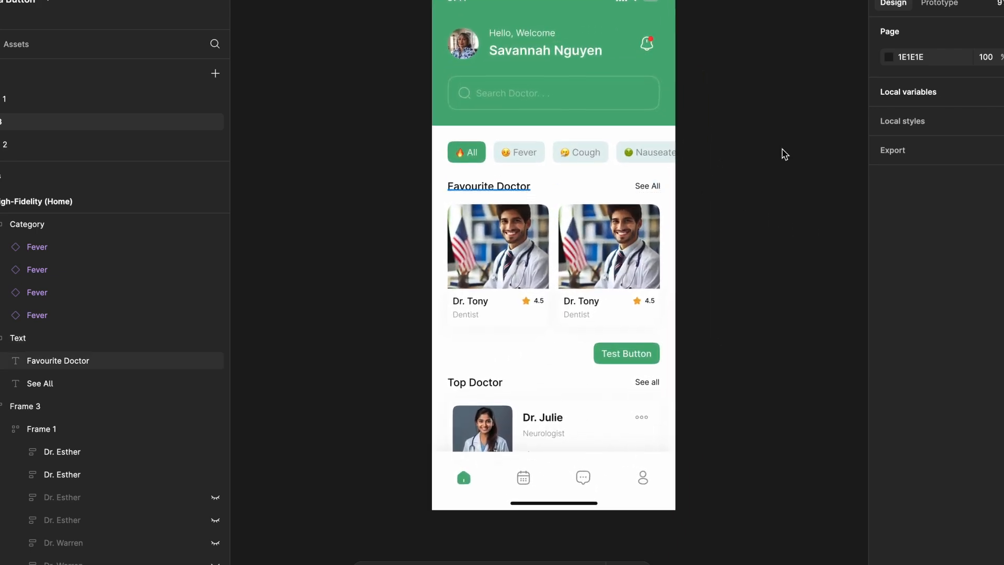
click(948, 6)
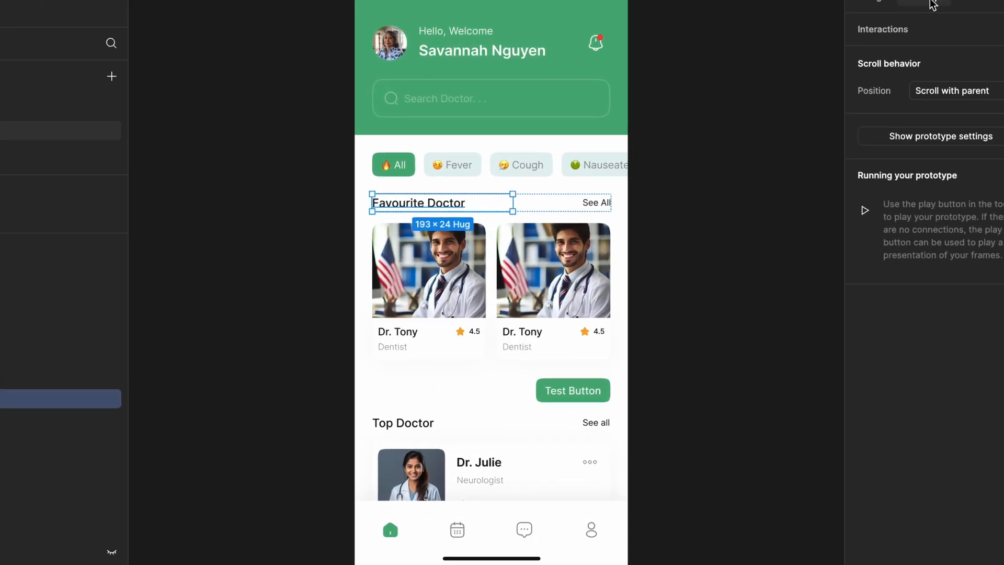
click(1002, 30)
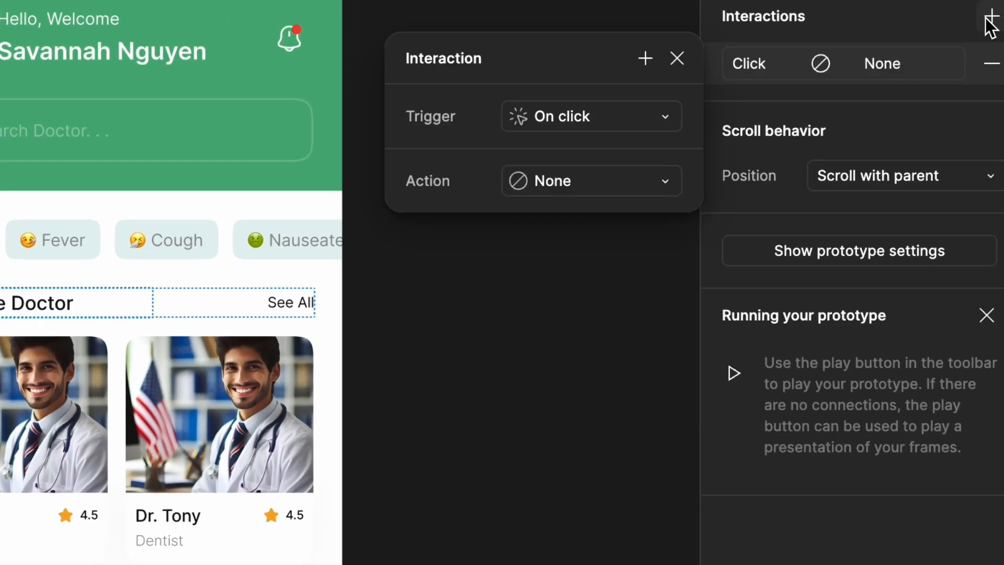
click(610, 184)
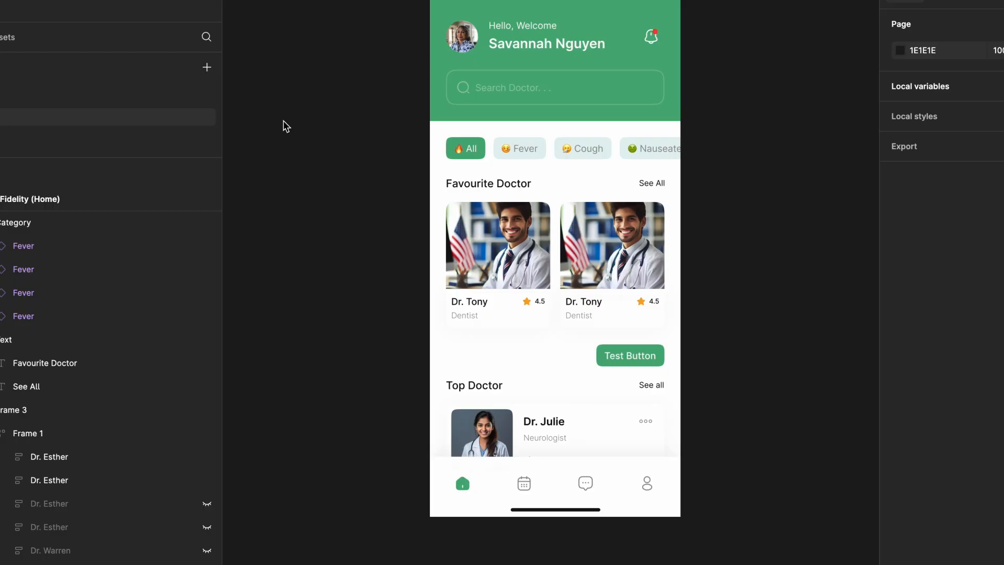
Create a number variable named "see all logic" with the value 0 in Collection 2
scroll(283, 121, right, 2)
scroll(283, 121, up, 1)
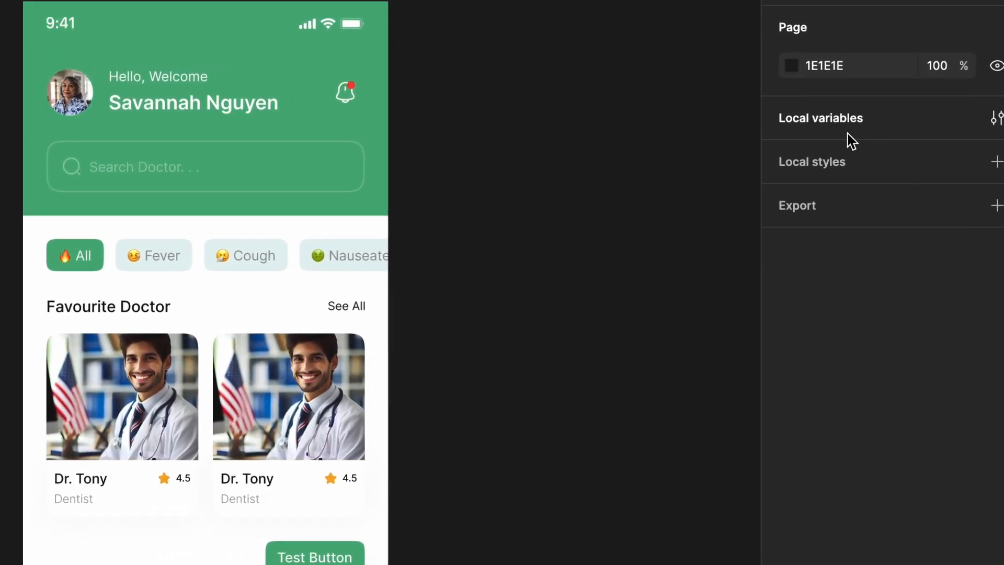
click(996, 118)
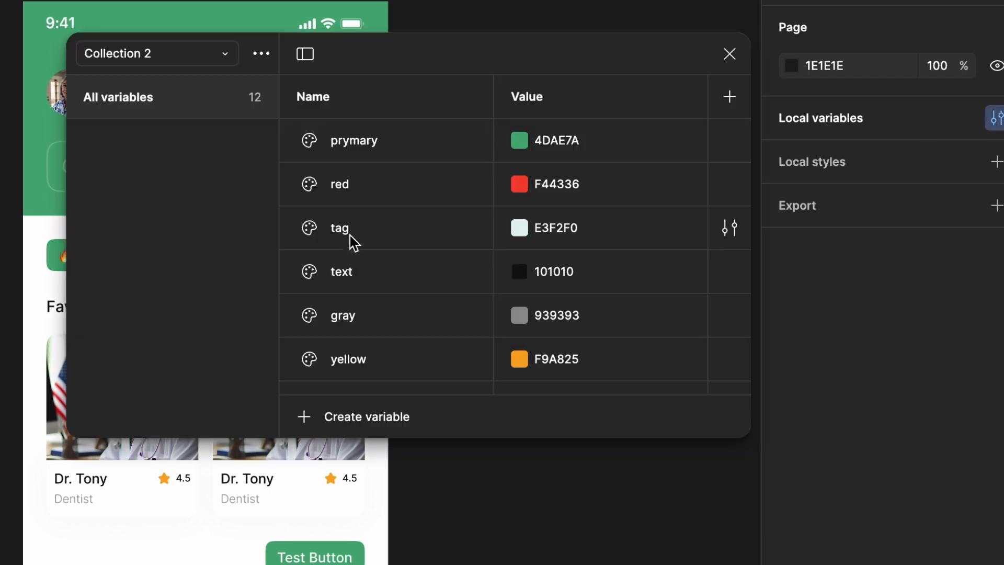
scroll(352, 240, down, 1)
click(358, 417)
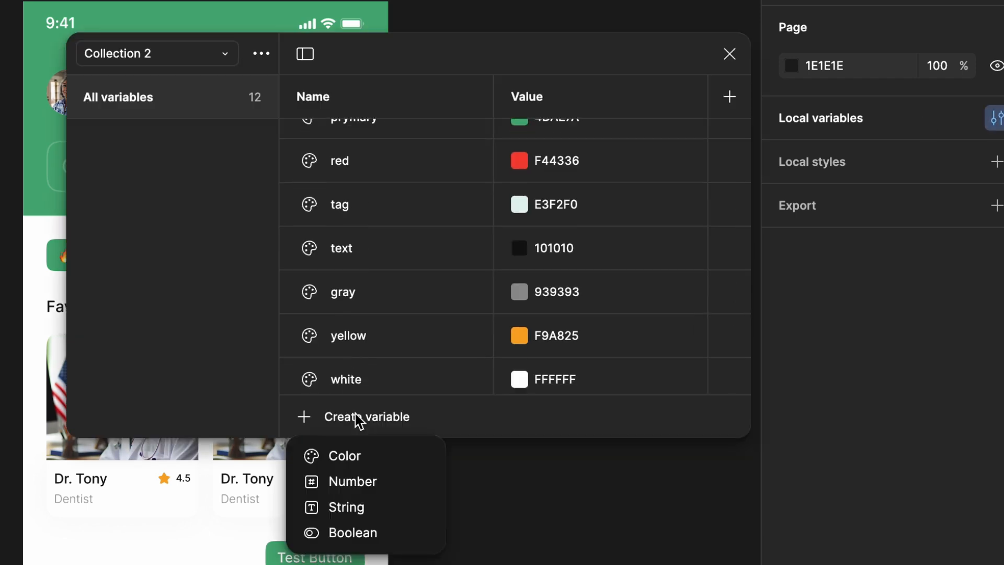
click(368, 480)
text(see all log)
click(526, 372)
key(Return)
click(733, 54)
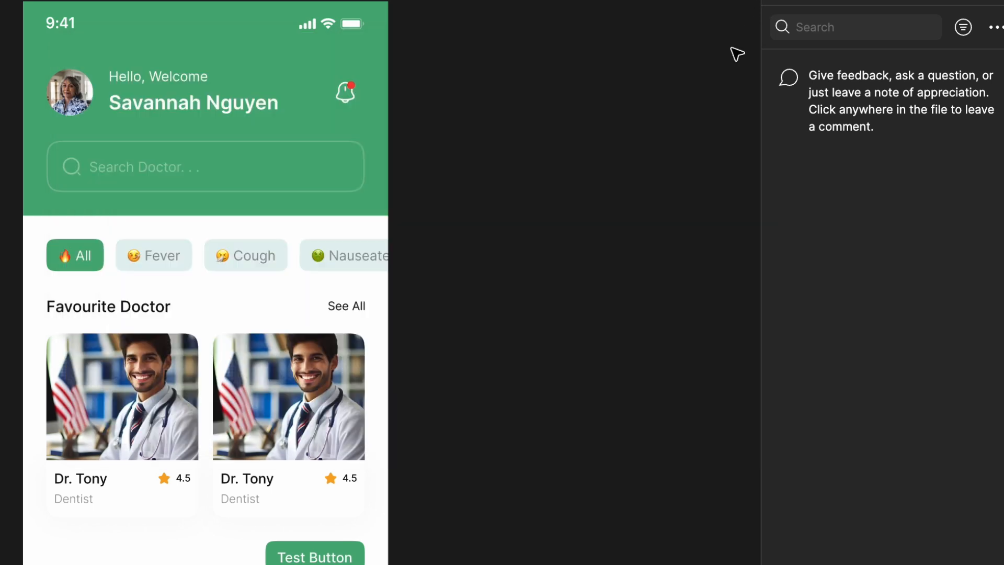
key(Escape)
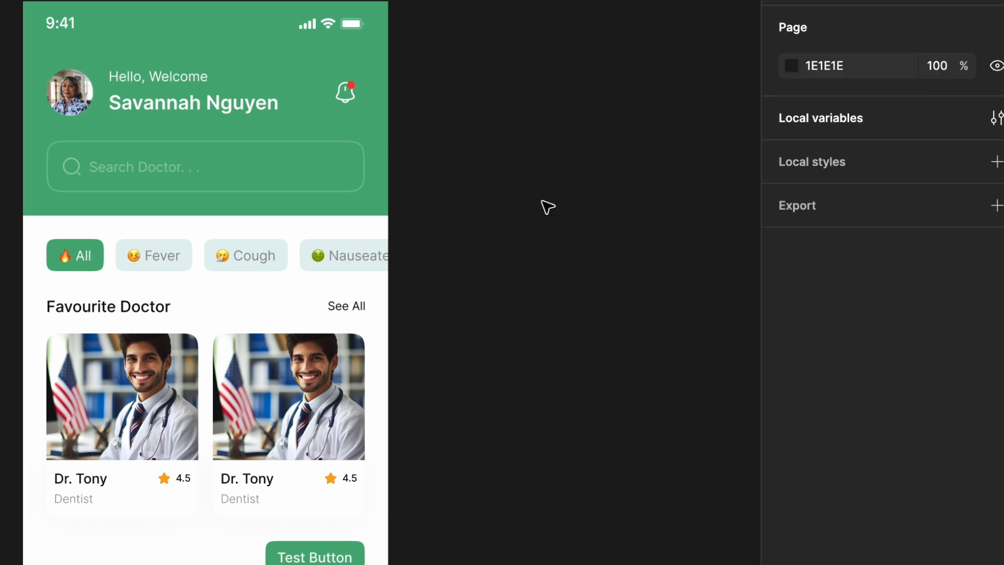
Duplicate the Favourite Doctor heading, change the copy's text to 1 and set its width to hug contents
double_click(107, 311)
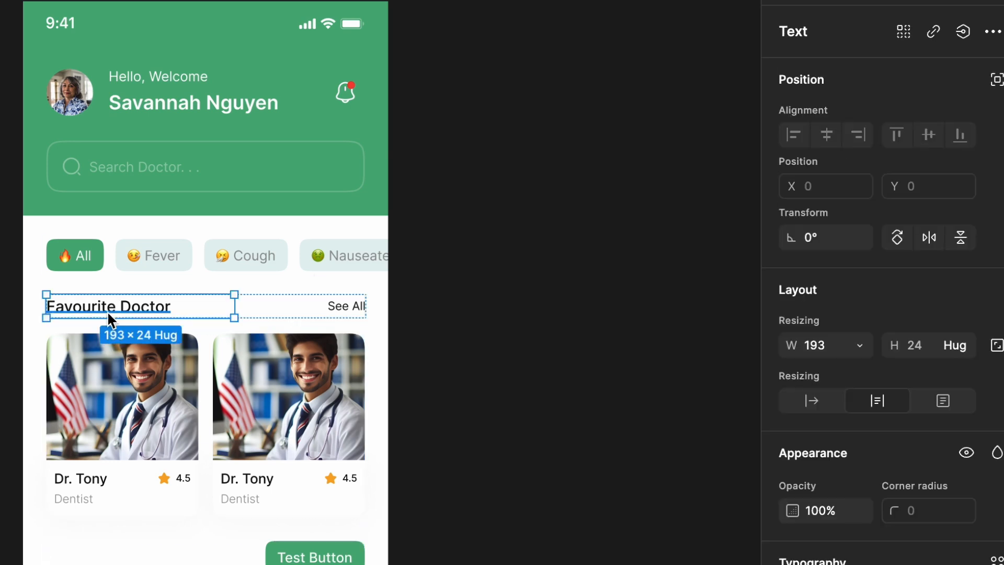
key(ctrl+d)
double_click(242, 308)
text(1)
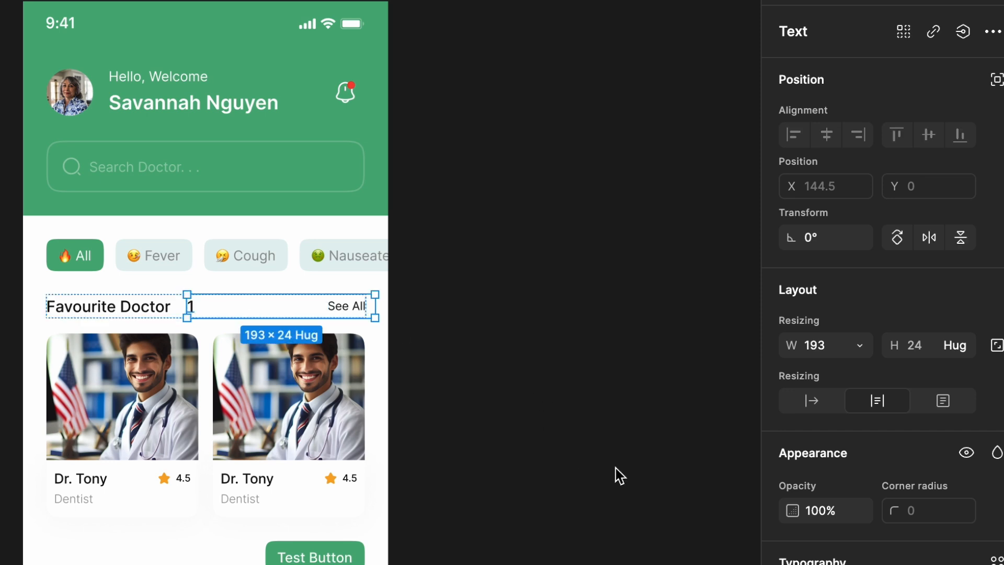
click(860, 346)
click(847, 371)
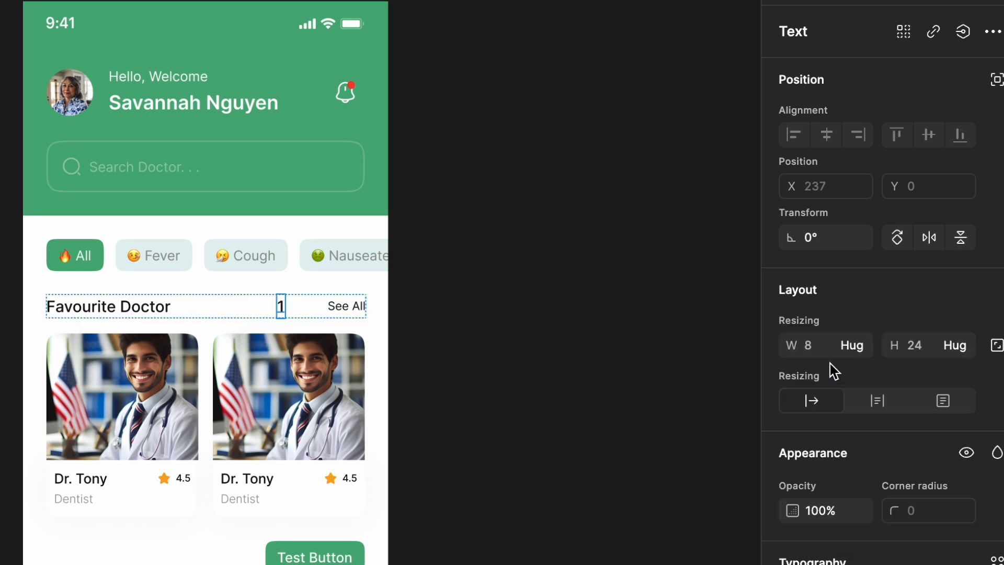
Bind the duplicated number text beside Favourite Doctor to the see all logic variable
click(963, 33)
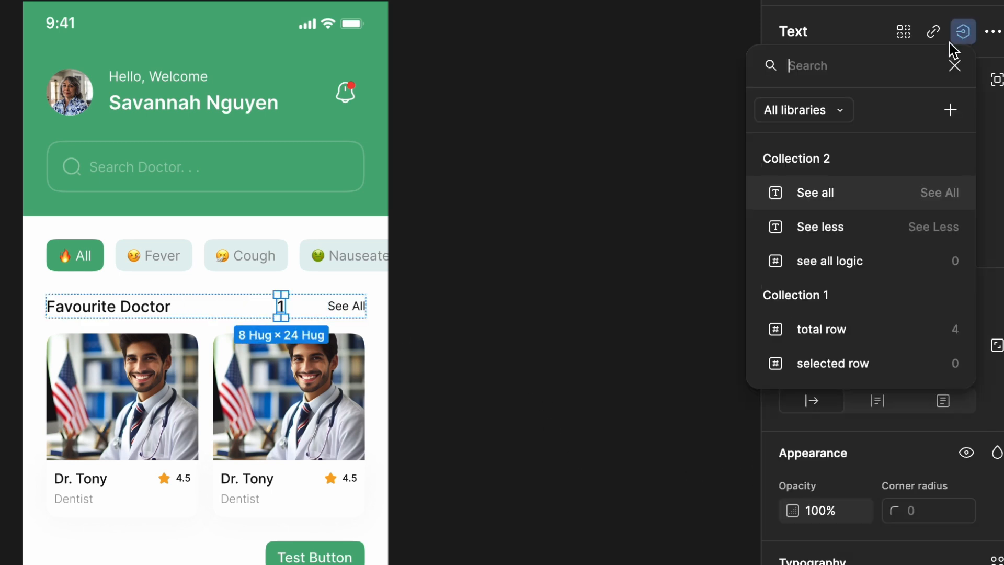
click(853, 261)
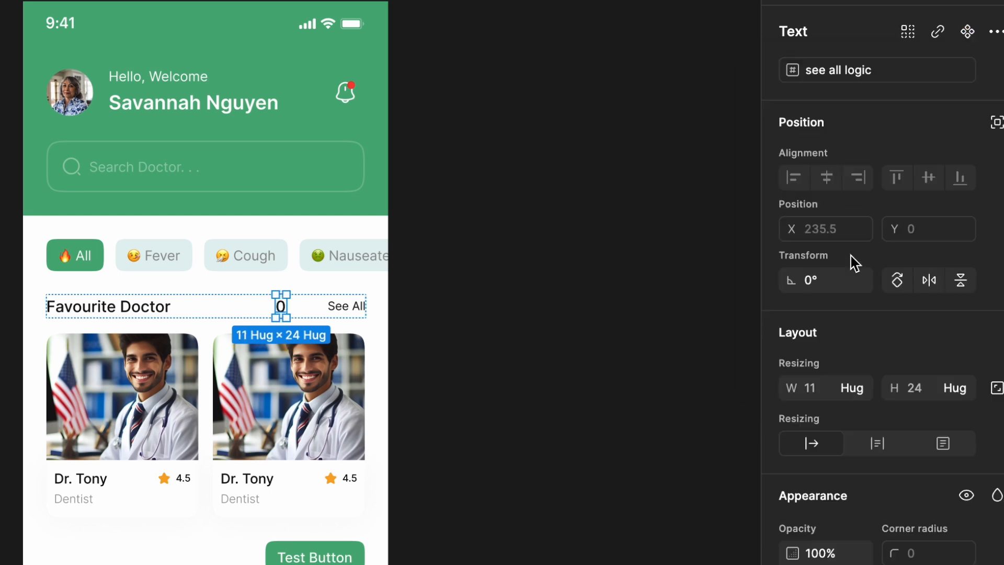
click(417, 309)
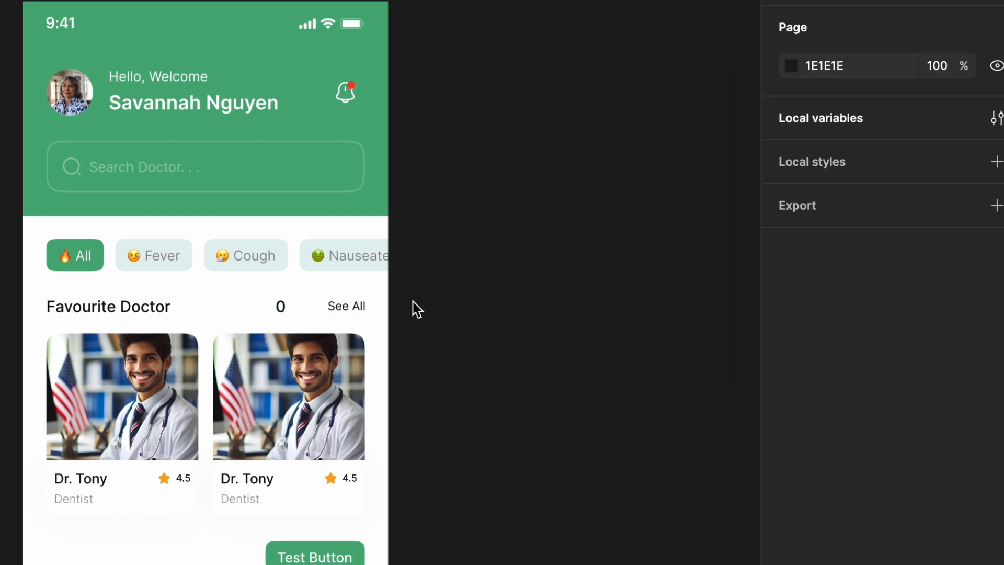
Add a Conditional action to the existing click interaction of the See All text beside Favourite Doctor
scroll(416, 309, right, 2)
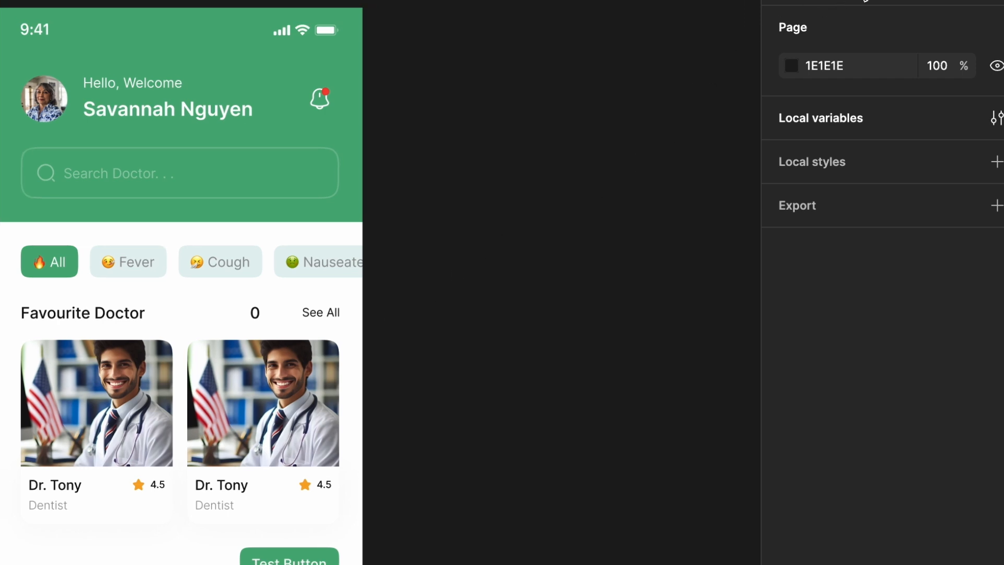
click(863, 0)
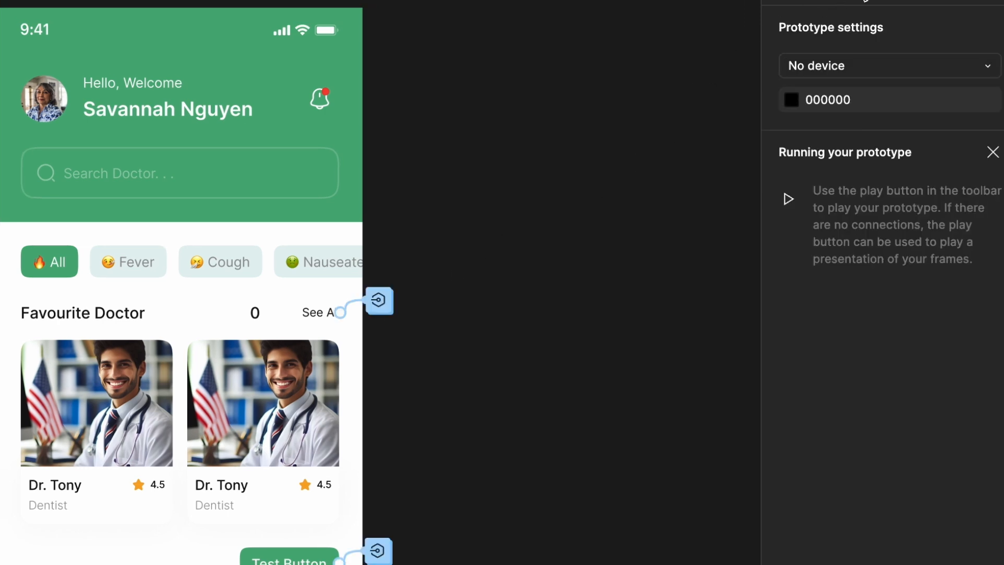
click(308, 313)
click(308, 312)
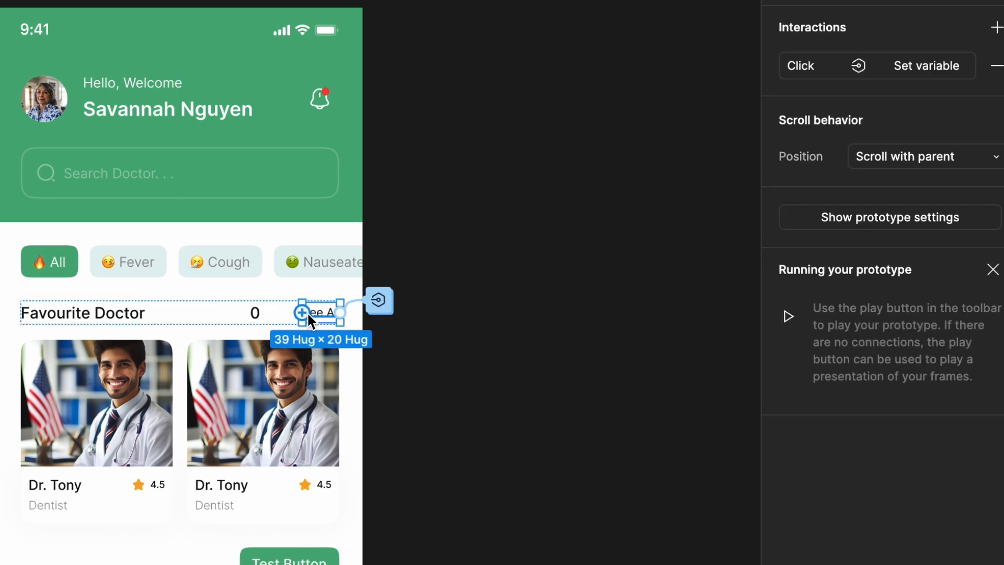
click(812, 70)
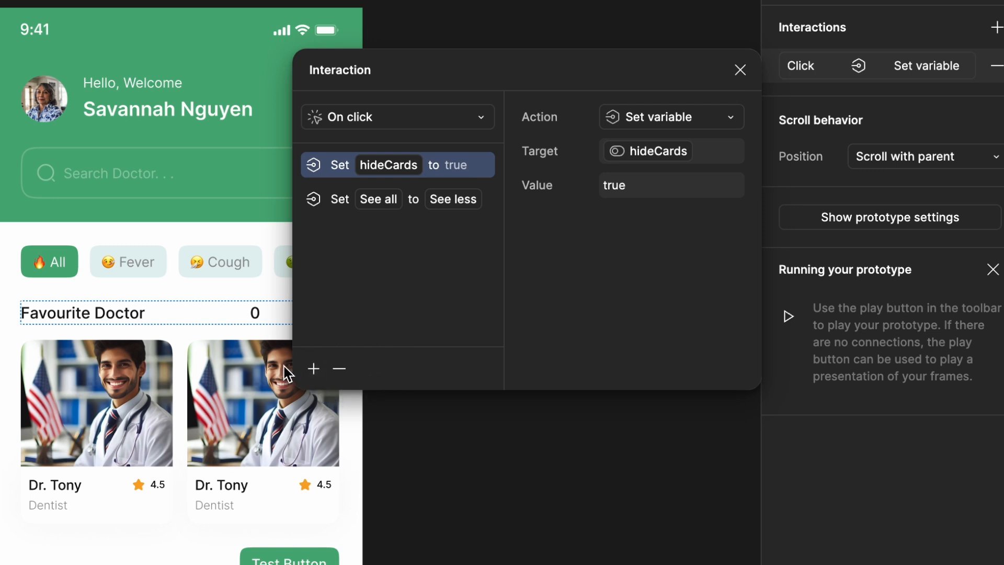
click(313, 369)
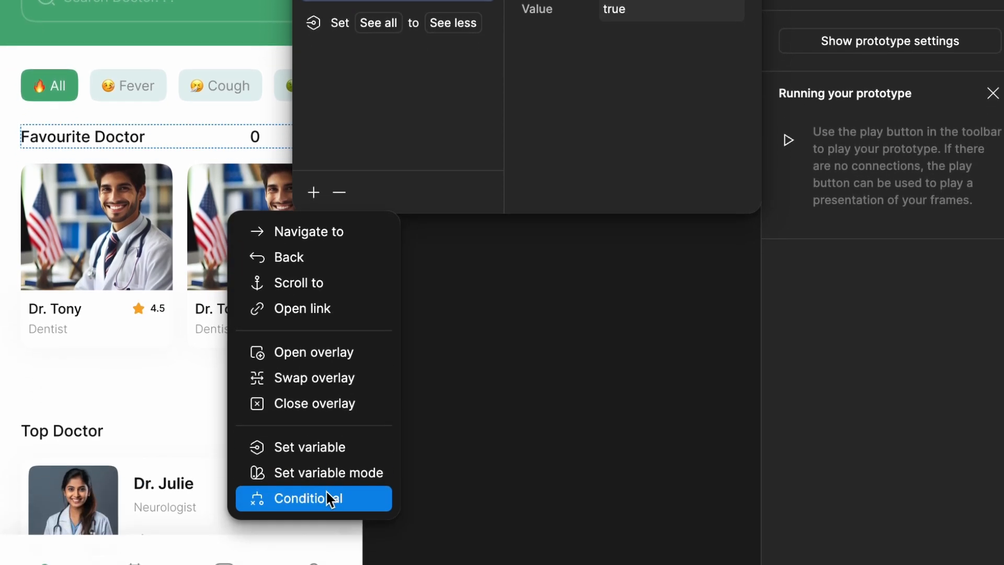
click(325, 498)
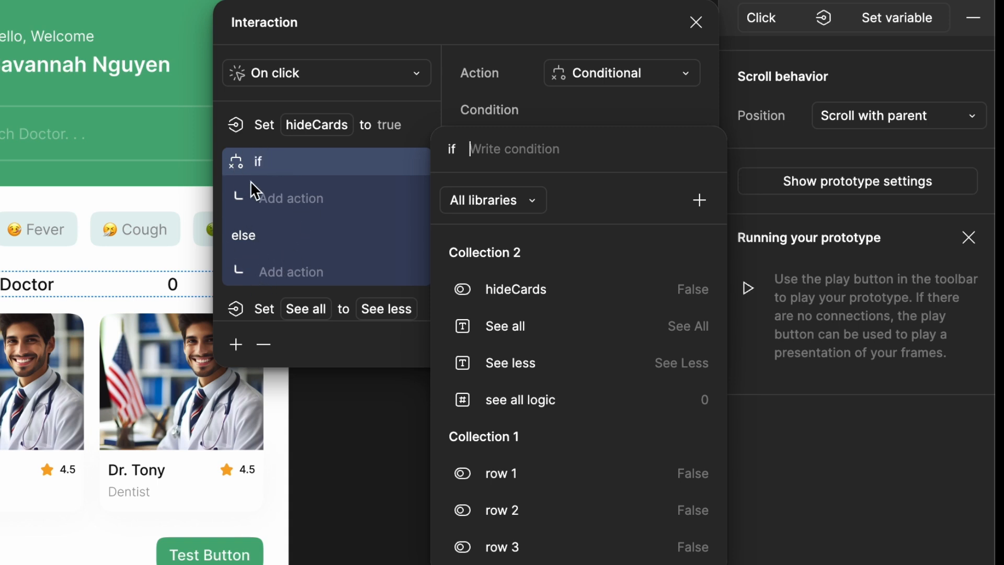
Set the conditional's if expression to see all logic == 0
click(539, 416)
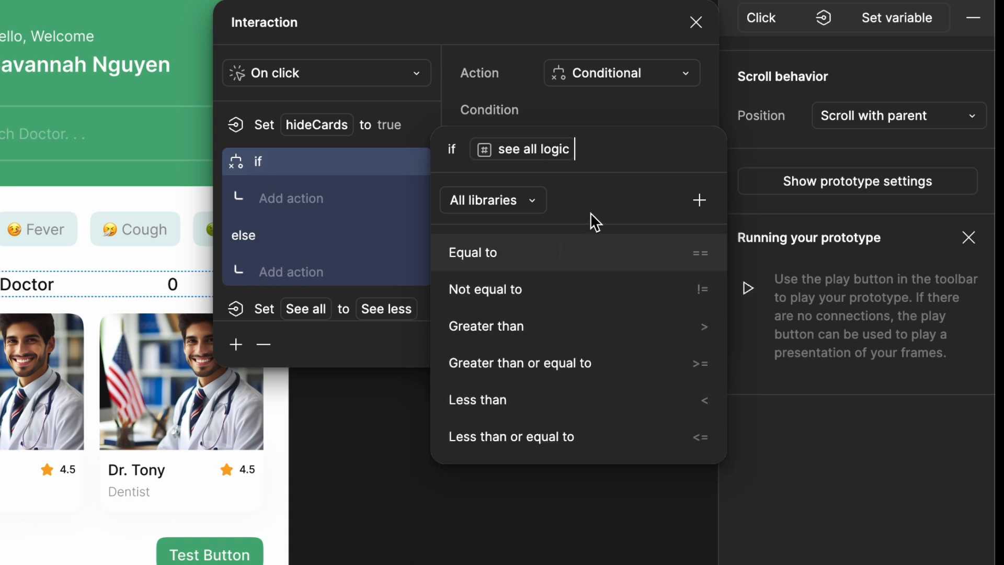
click(529, 259)
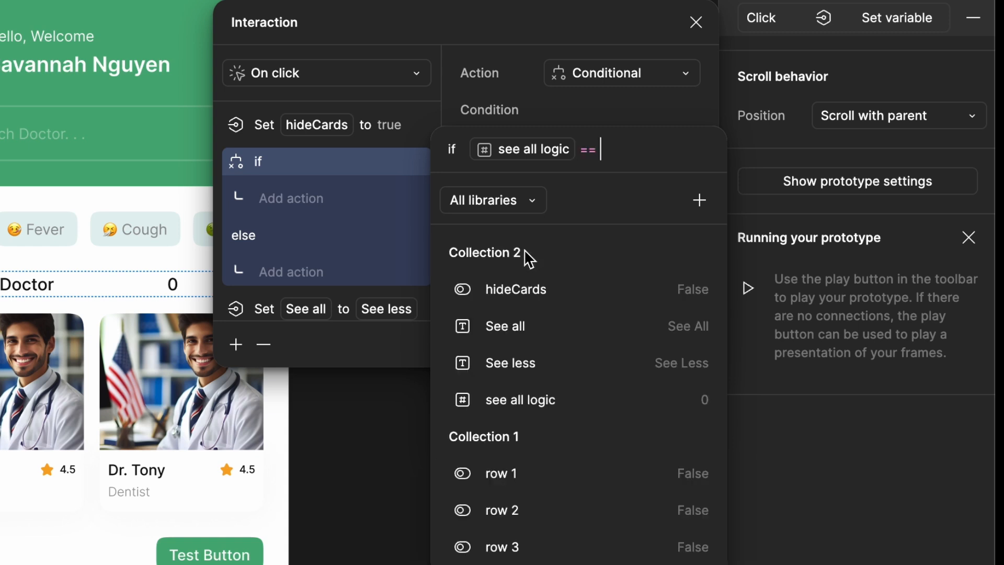
text(0)
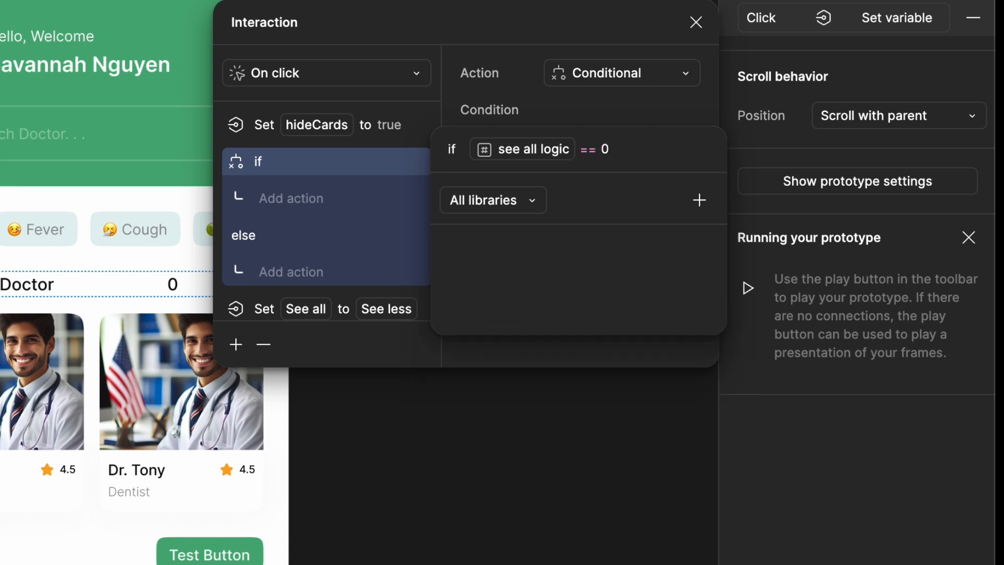
key(Return)
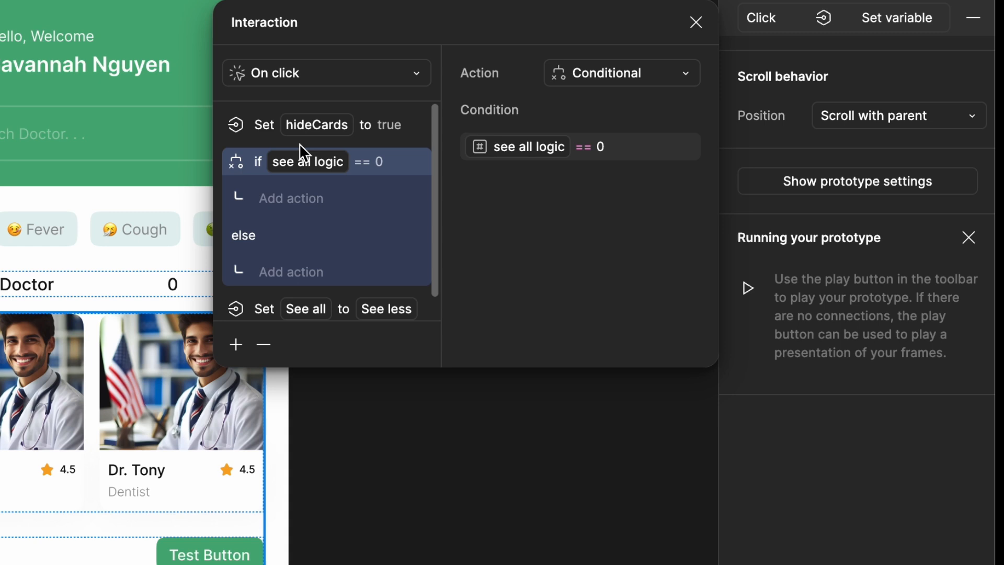
Move the hideCards and See all set-variable actions into the if branch, with hideCards first
click(235, 125)
drag(251, 187, 252, 193)
drag(239, 274, 258, 175)
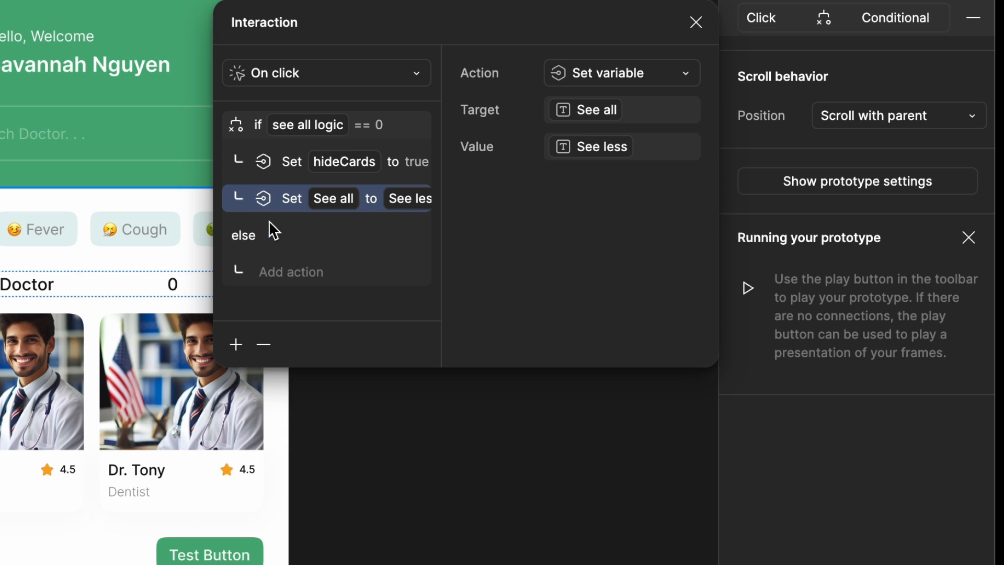
Add a Set variable action to the else branch that sets hideCards to false
click(272, 273)
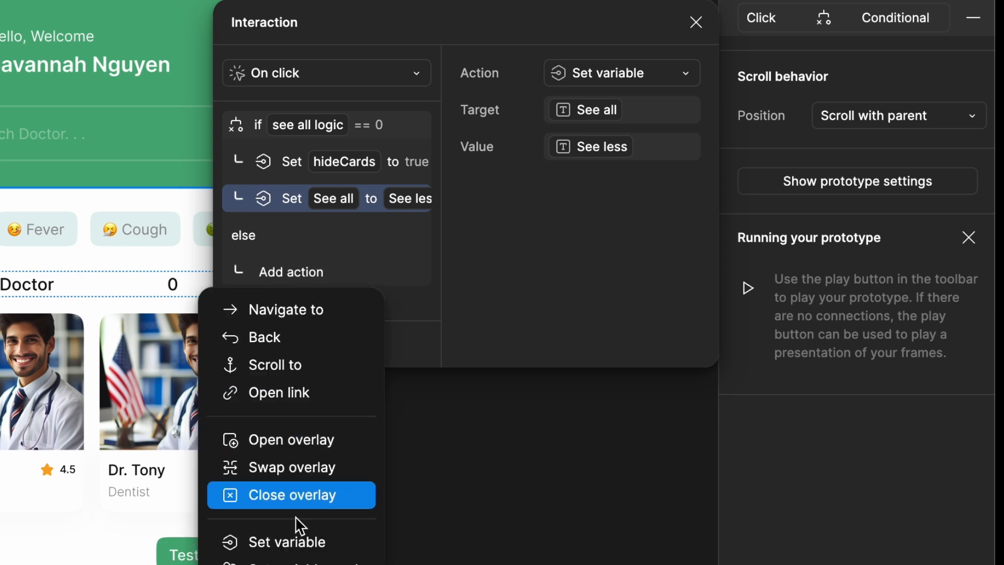
click(297, 543)
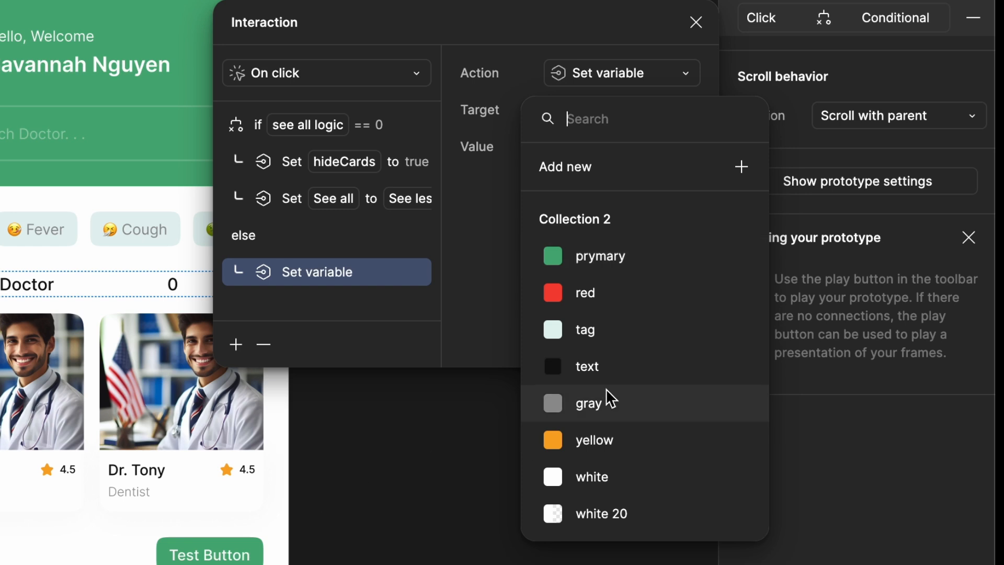
scroll(611, 399, down, 5)
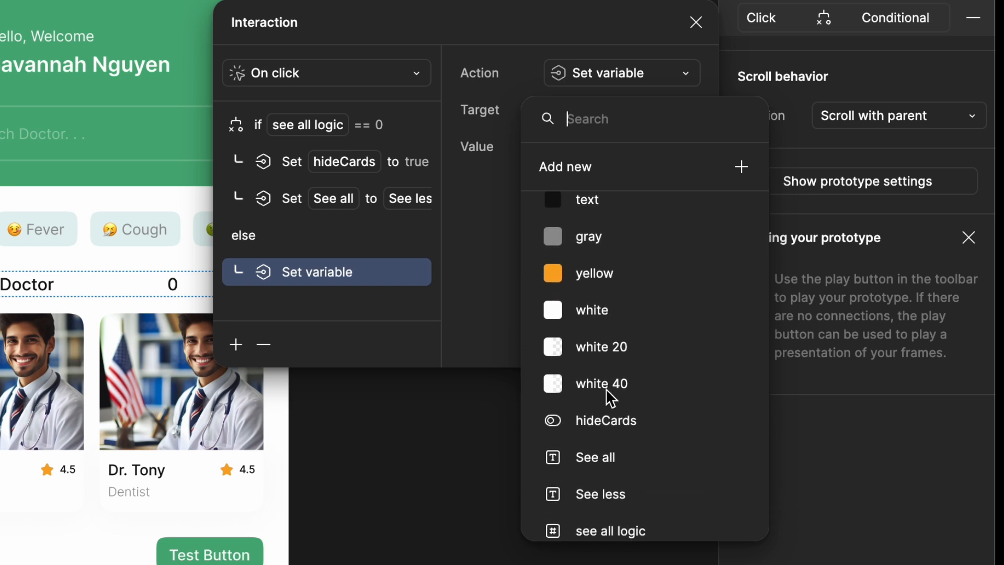
scroll(606, 386, down, 1)
click(607, 385)
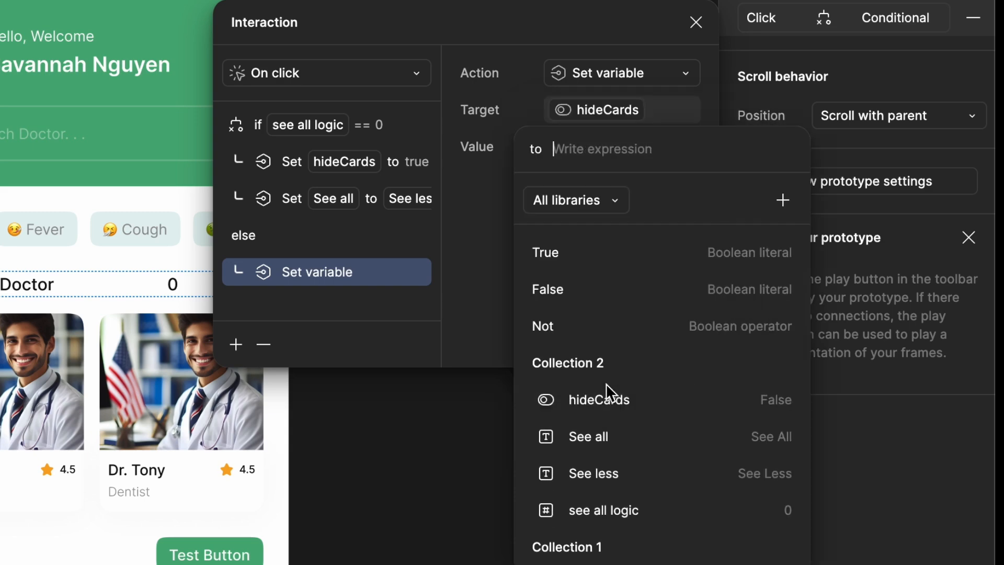
click(583, 293)
click(475, 282)
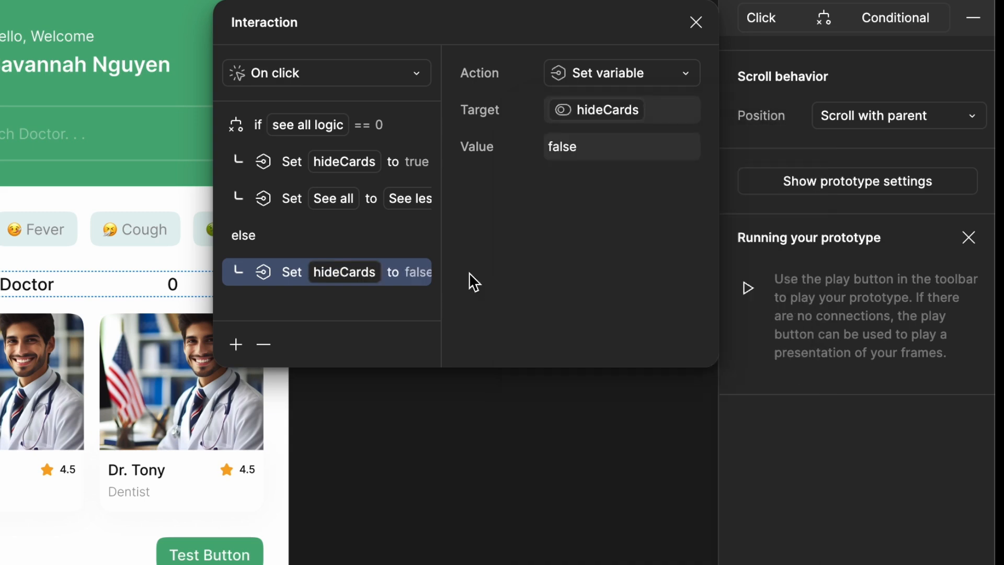
Add a second Set variable action to the else branch that sets See all to the string "See All"
click(236, 344)
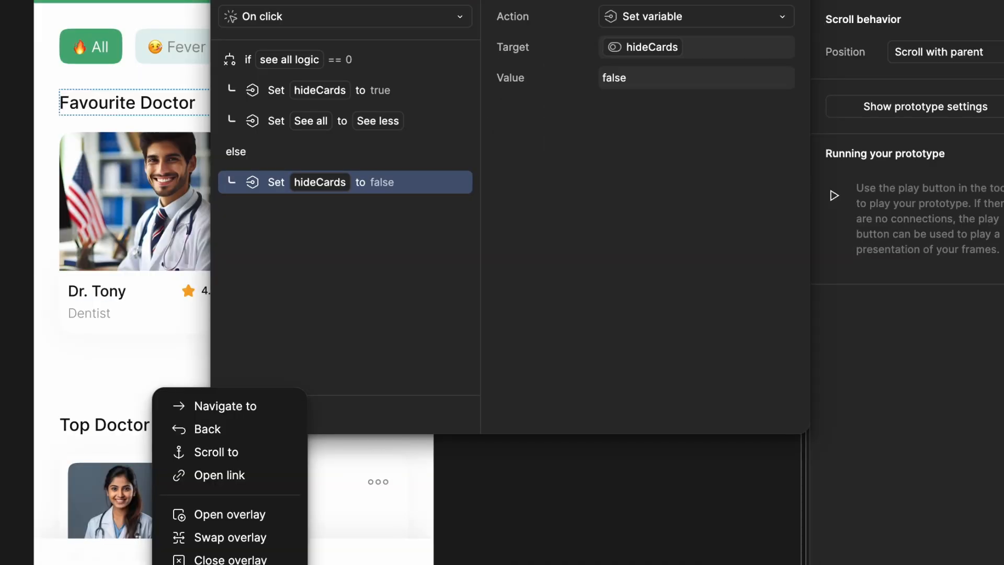
click(225, 563)
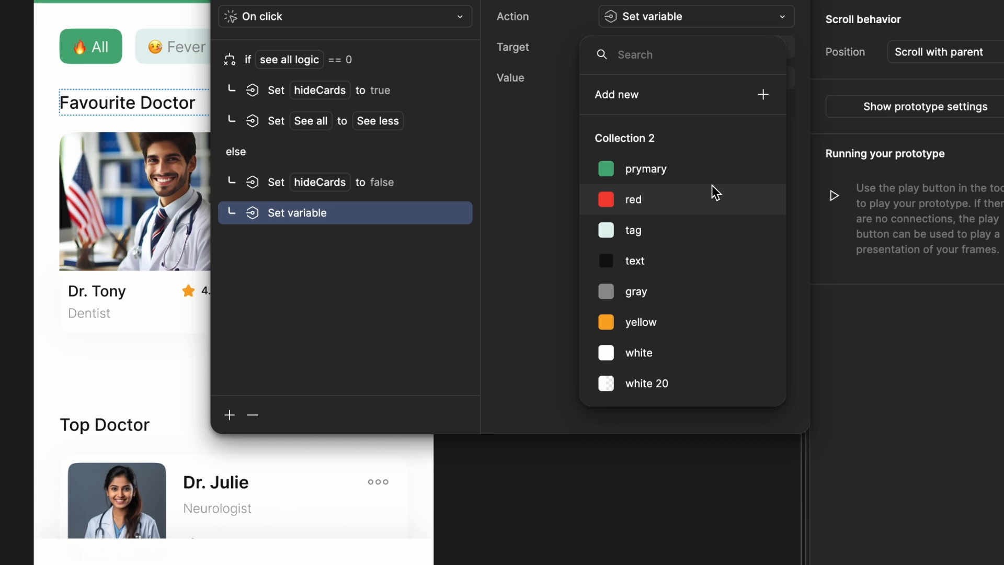
scroll(715, 193, down, 5)
click(691, 246)
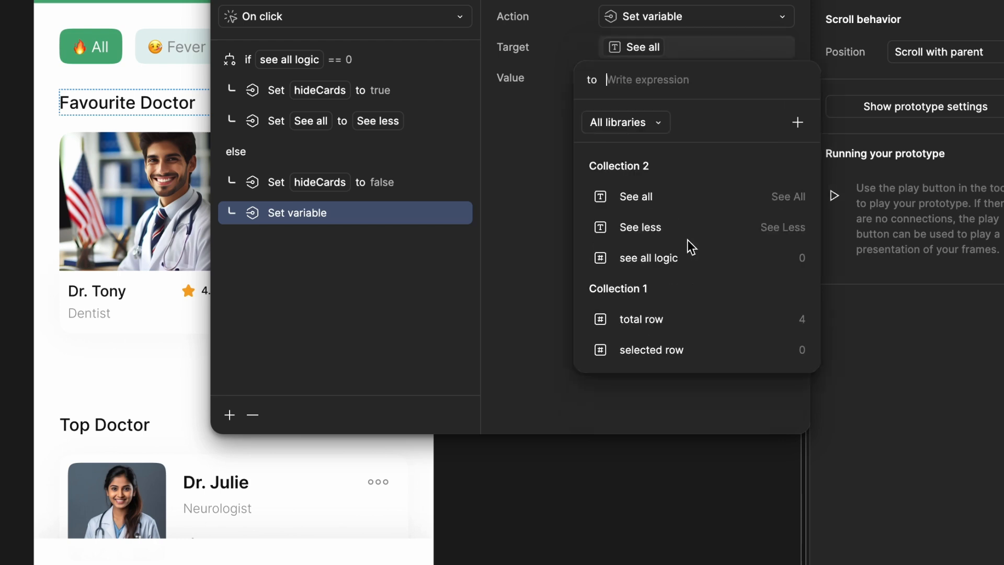
text(")
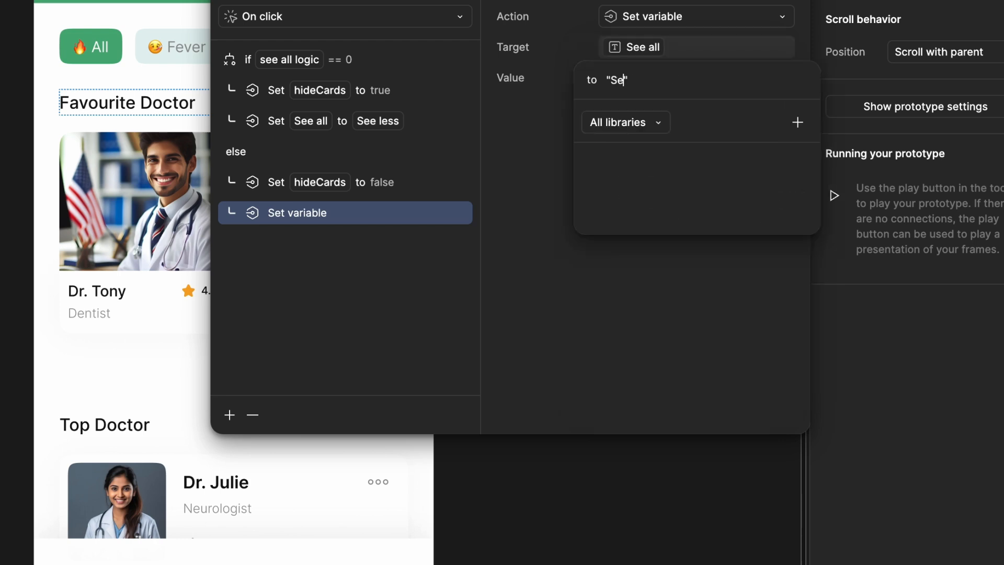
text(See All)
key(Return)
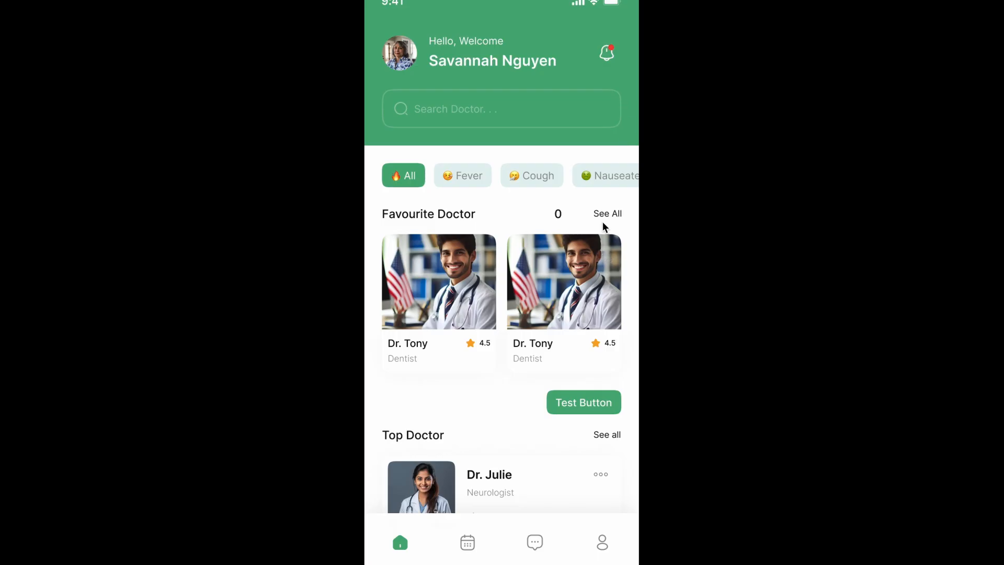
Test the Favourite Doctor See All label in the prototype preview and examine the expanded doctor cards
scroll(603, 227, up, 1)
scroll(603, 227, down, 1)
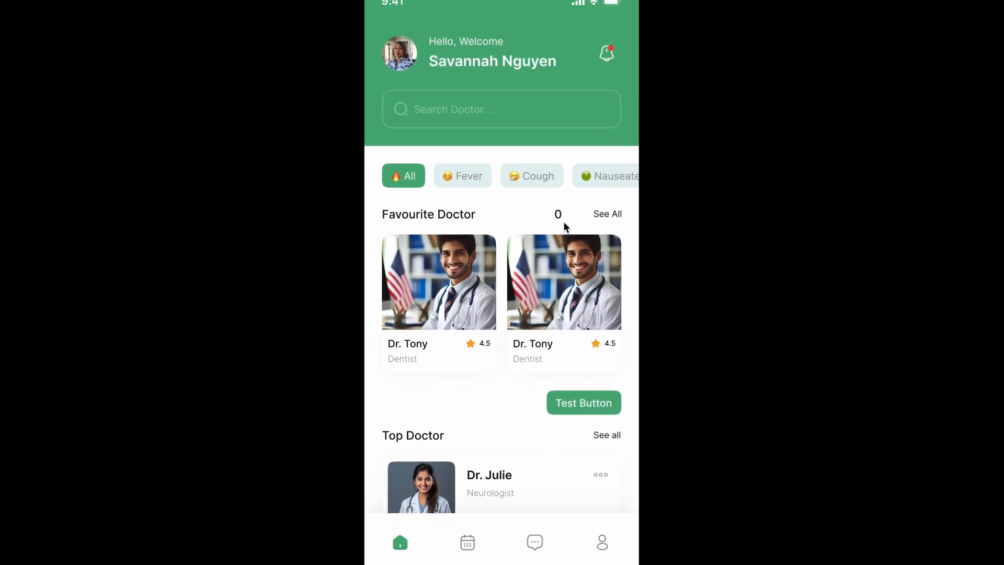
click(607, 214)
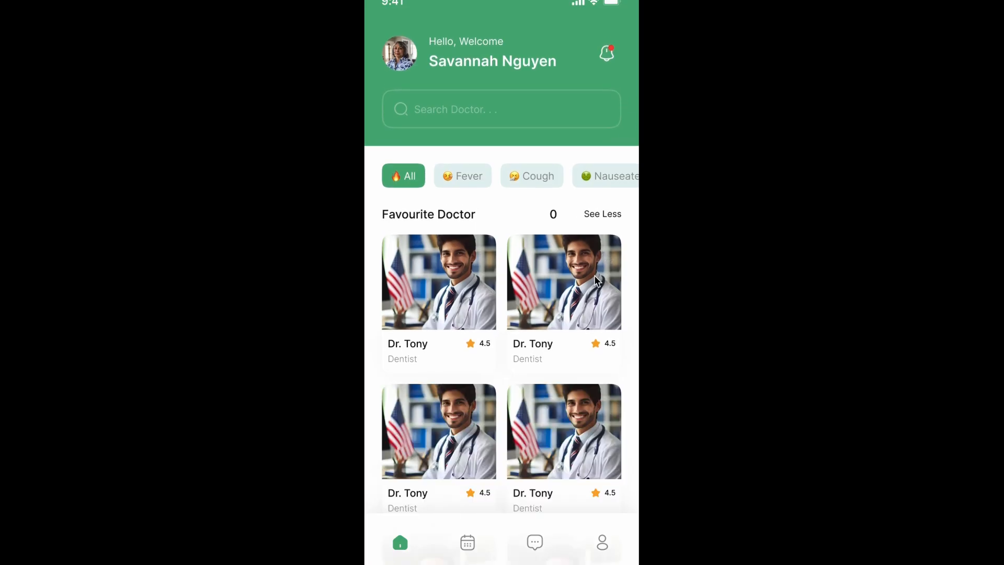
scroll(582, 316, down, 10)
scroll(582, 316, up, 10)
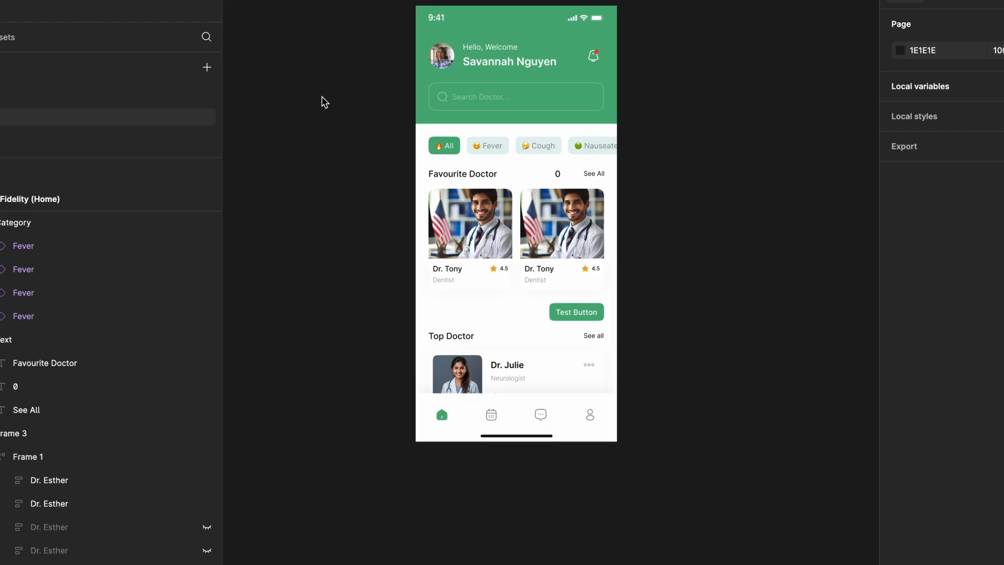
Return to the design and open the conditional click interaction on the Favourite Doctor See All label
scroll(323, 99, up, 2)
scroll(633, 173, right, 3)
scroll(633, 176, down, 1)
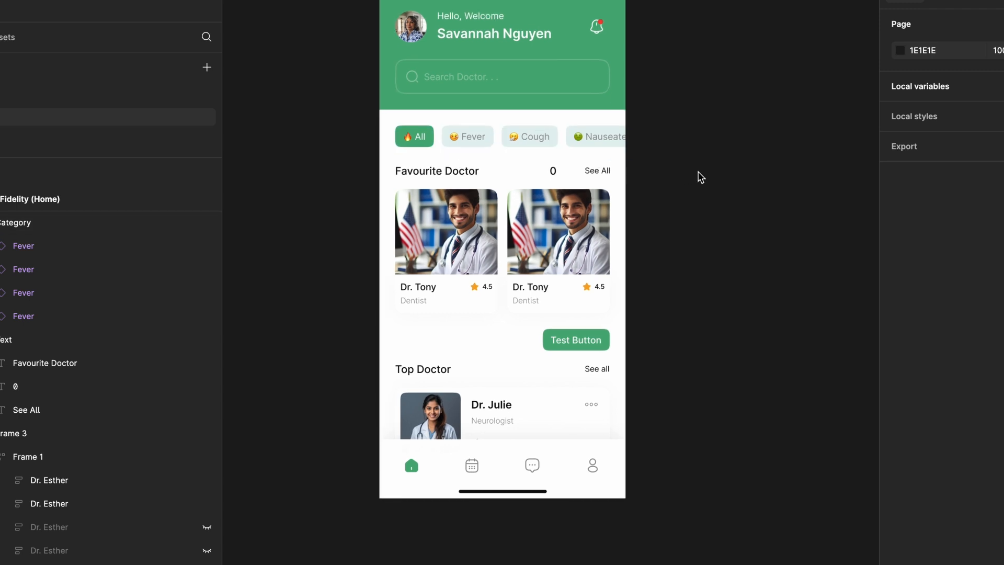
click(613, 103)
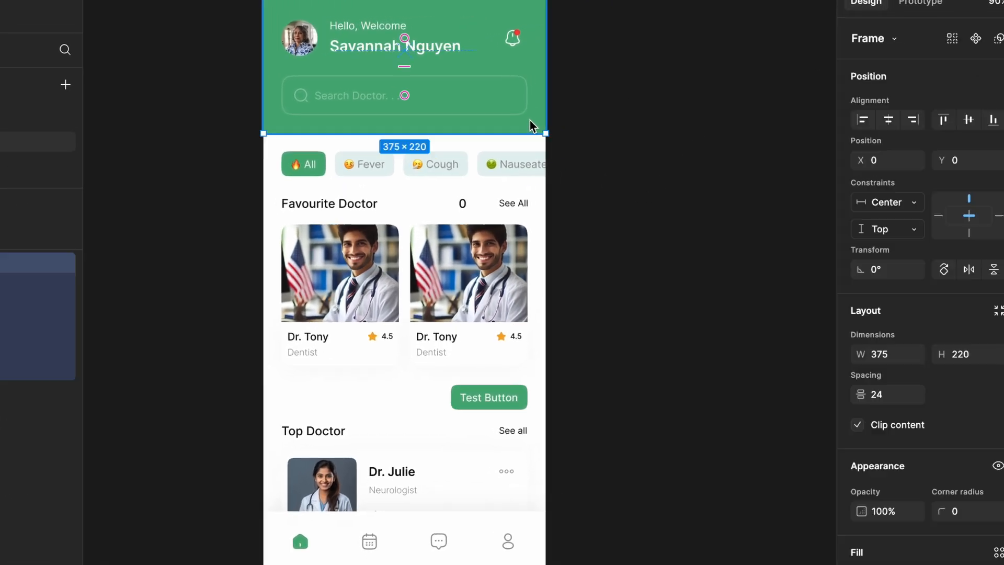
click(611, 144)
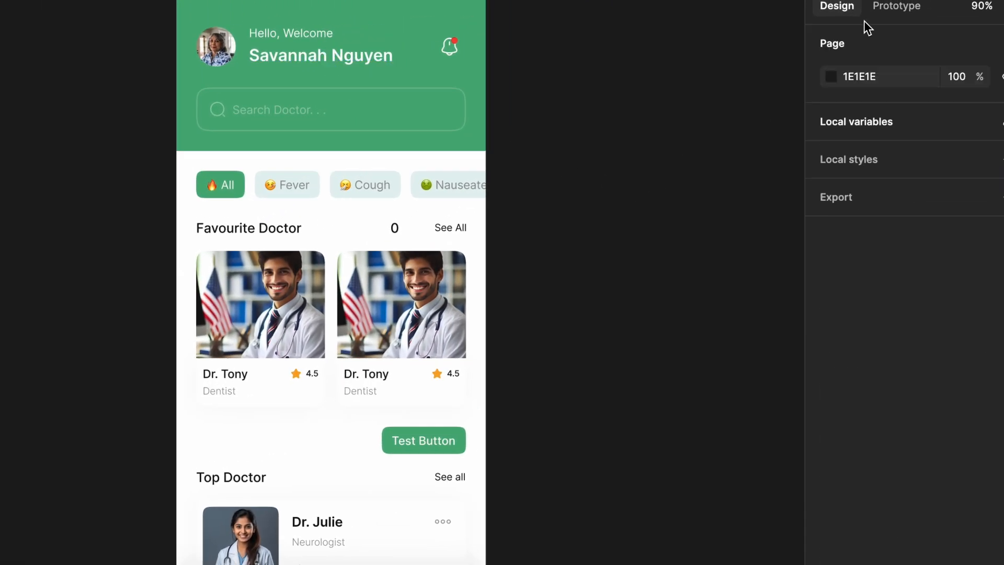
click(904, 8)
click(441, 227)
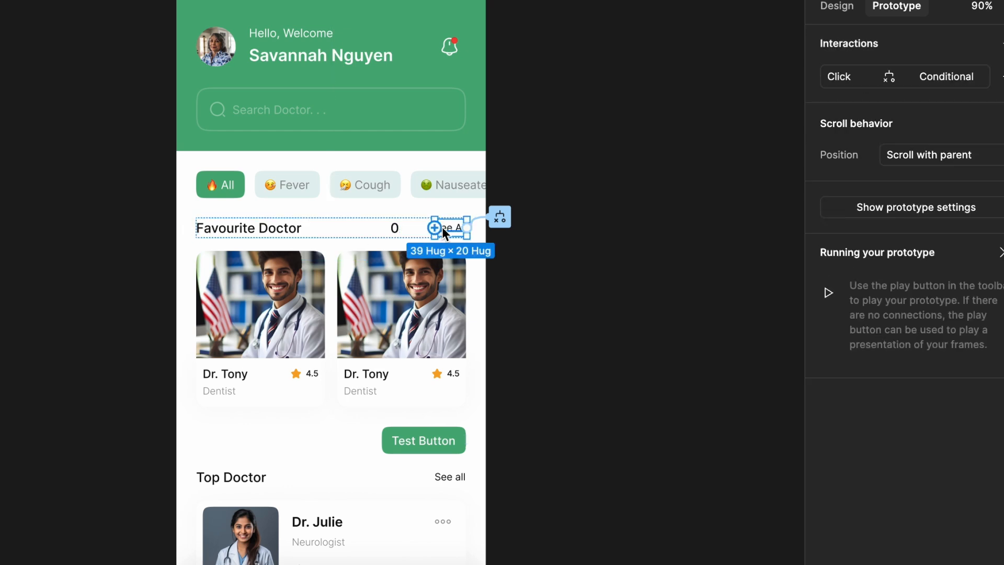
click(500, 217)
drag(491, 245, 459, 177)
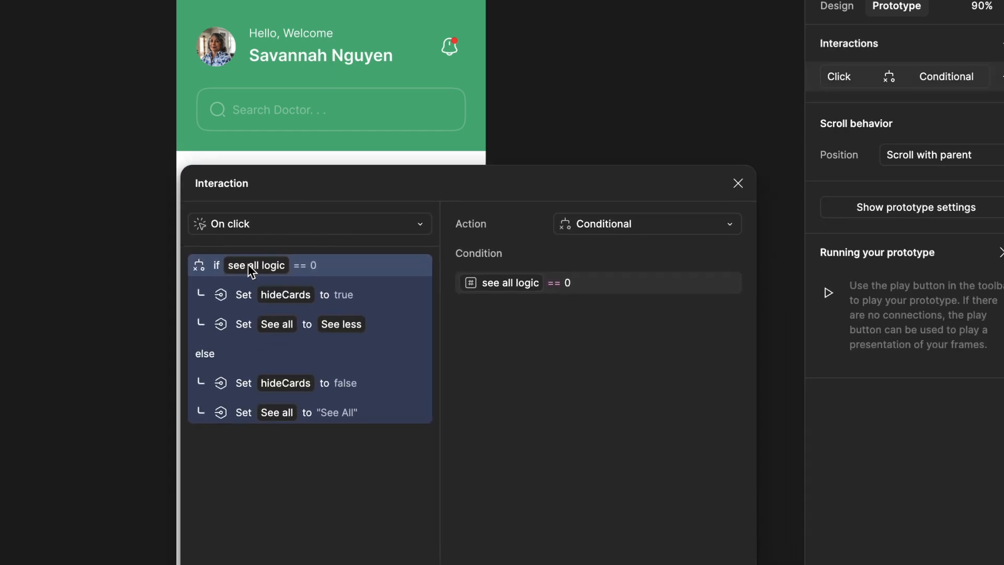
Add a third Set variable action to the if branch that sets see all logic to 1
click(230, 225)
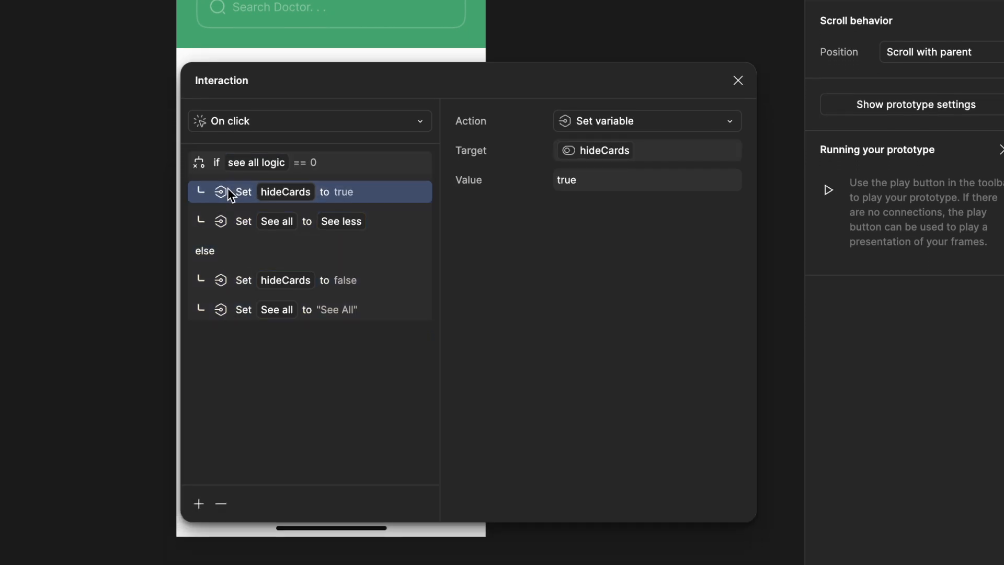
click(243, 254)
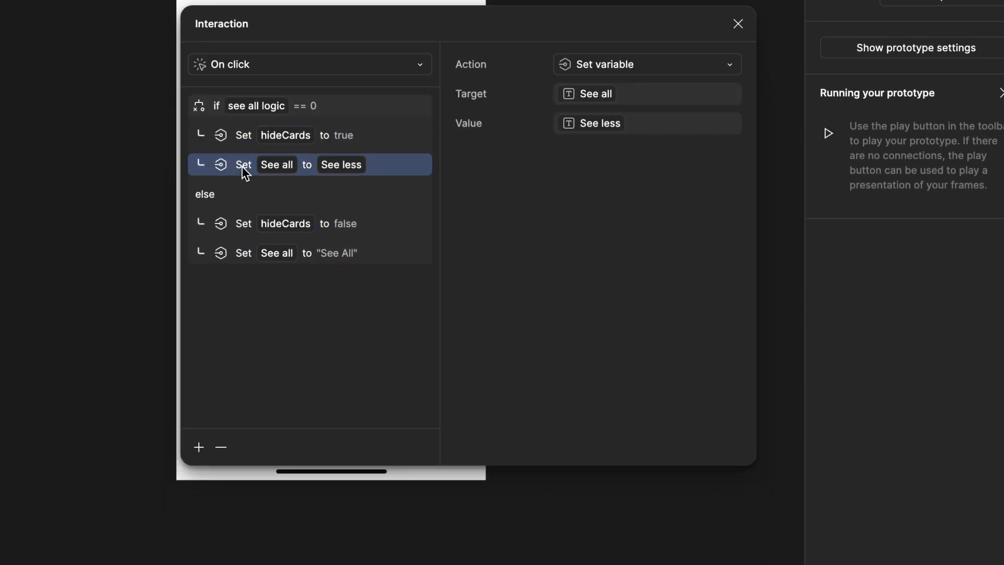
click(199, 447)
click(206, 520)
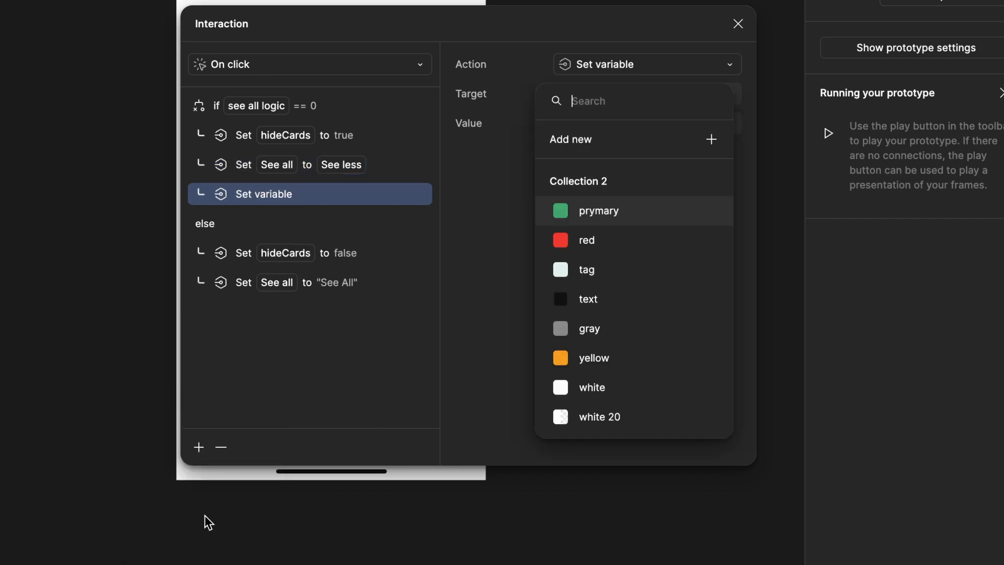
scroll(638, 275, down, 3)
scroll(639, 275, down, 2)
click(631, 346)
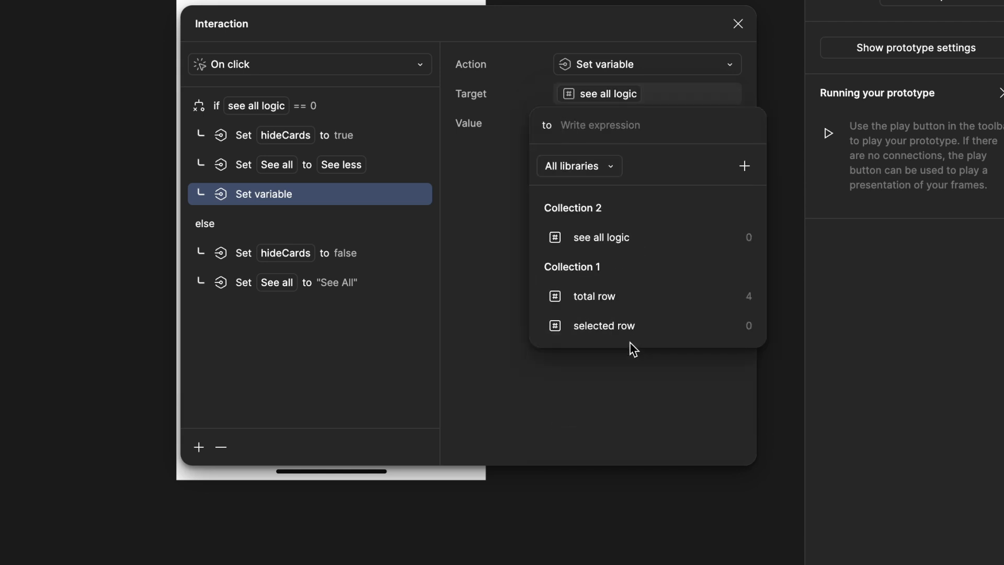
text(1)
key(Return)
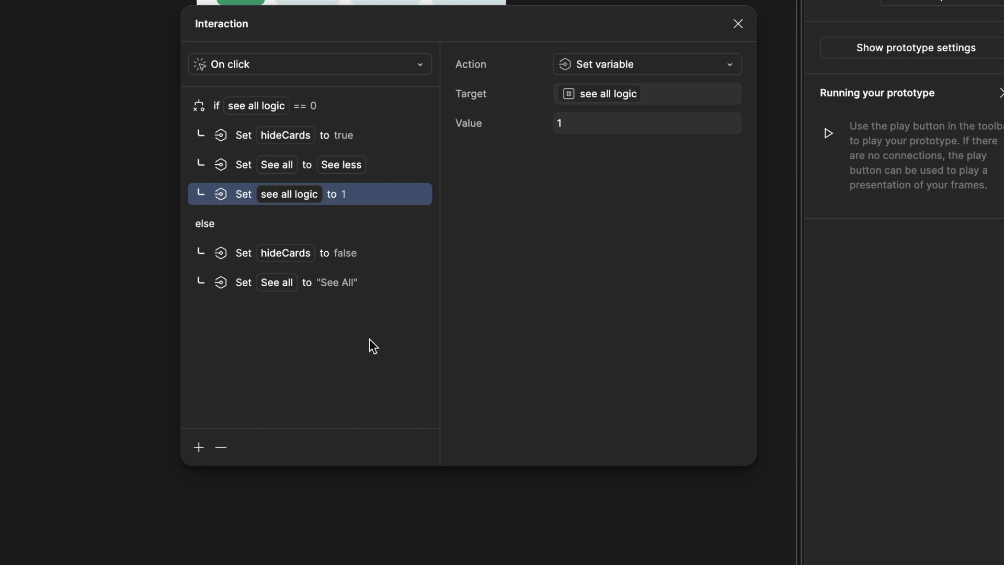
Add a third Set variable action to the else branch that sets see all logic to 0, then close the interaction
click(239, 285)
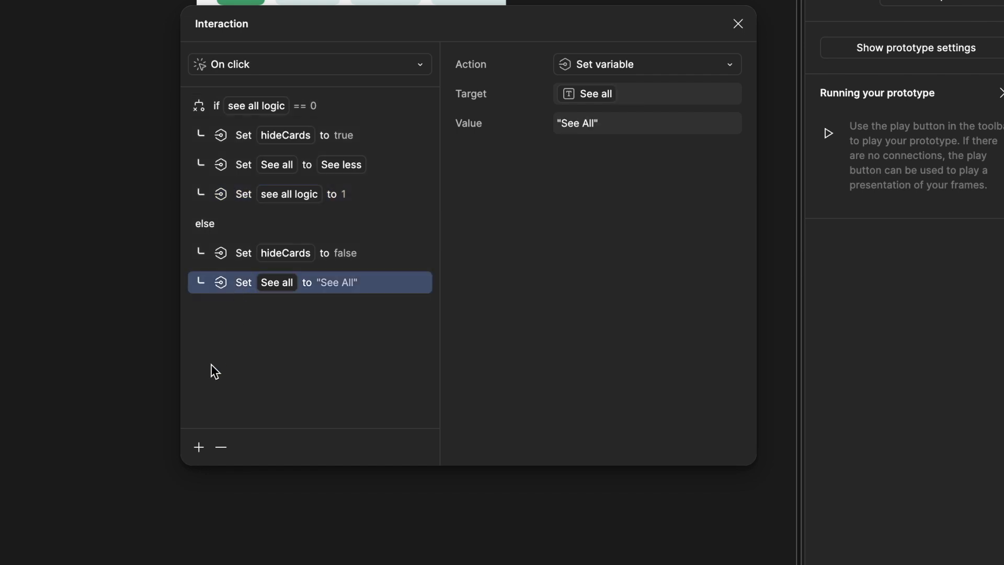
click(199, 447)
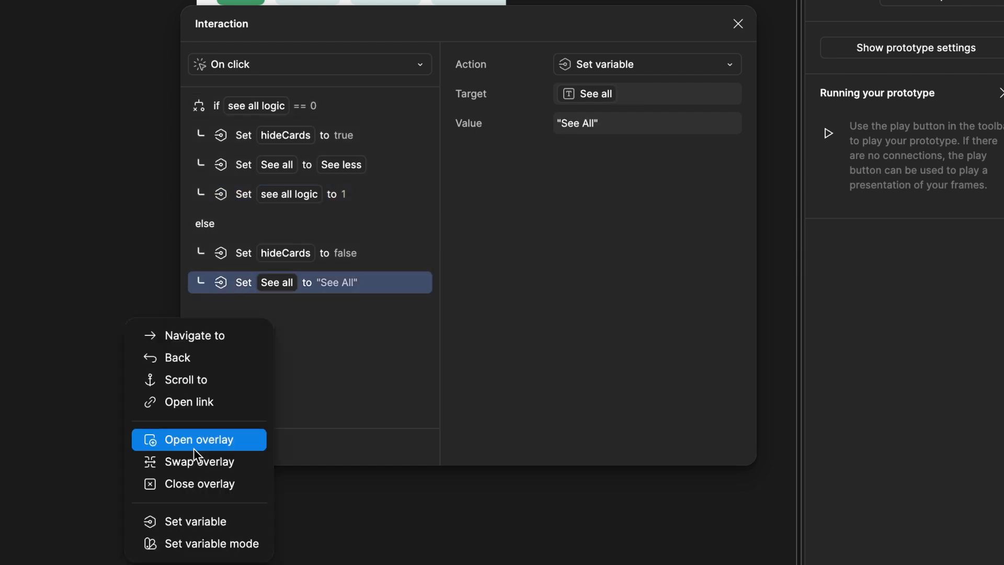
click(196, 515)
scroll(680, 375, down, 3)
scroll(680, 374, down, 3)
click(659, 387)
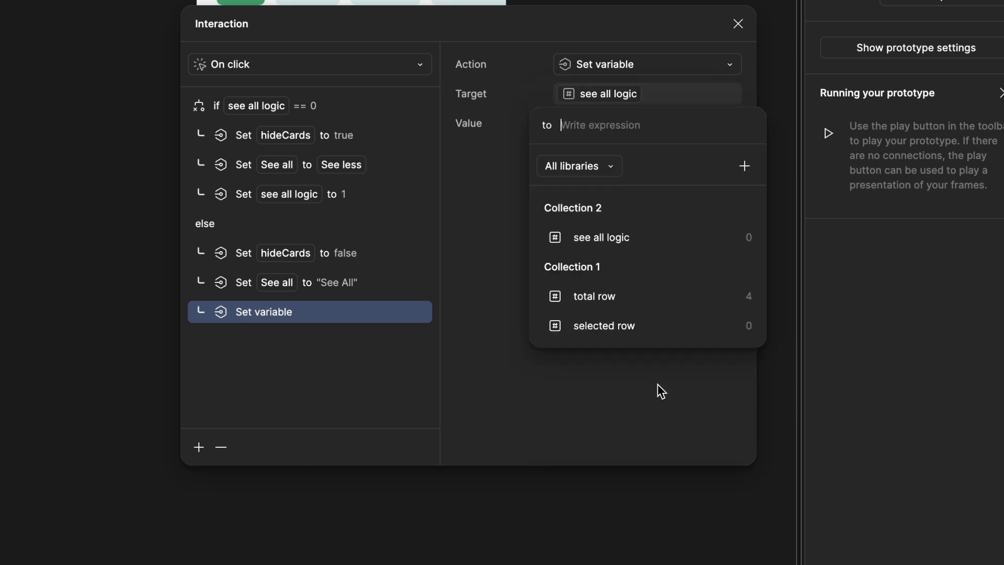
text(0)
key(Return)
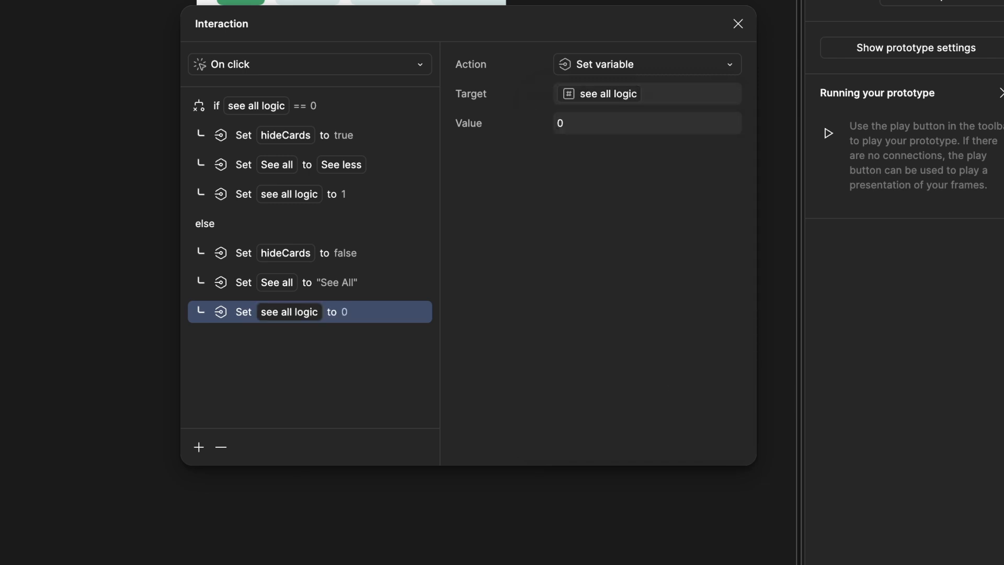
click(739, 24)
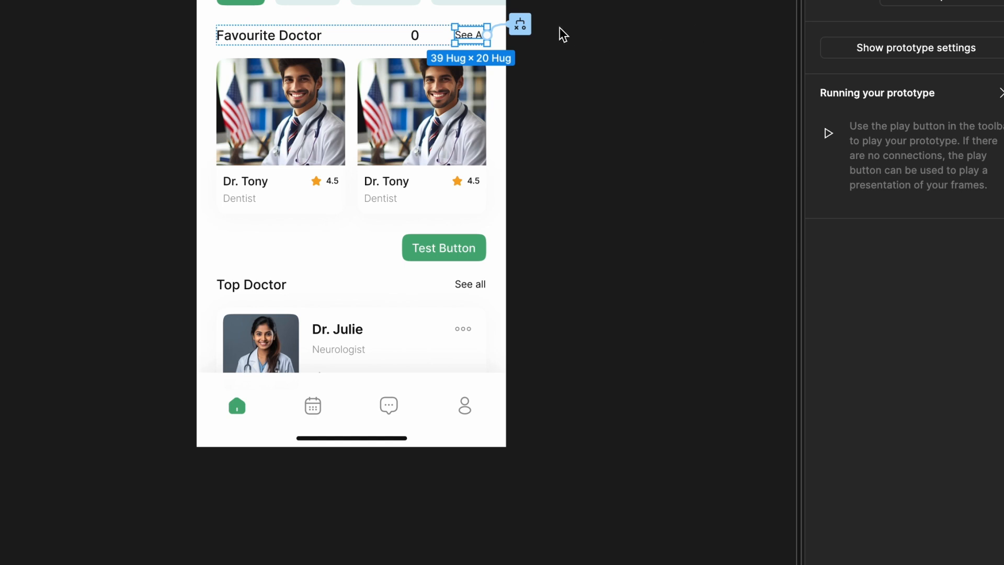
Preview the prototype and toggle See All and See Less repeatedly, checking the cards, label and logic number
click(720, 13)
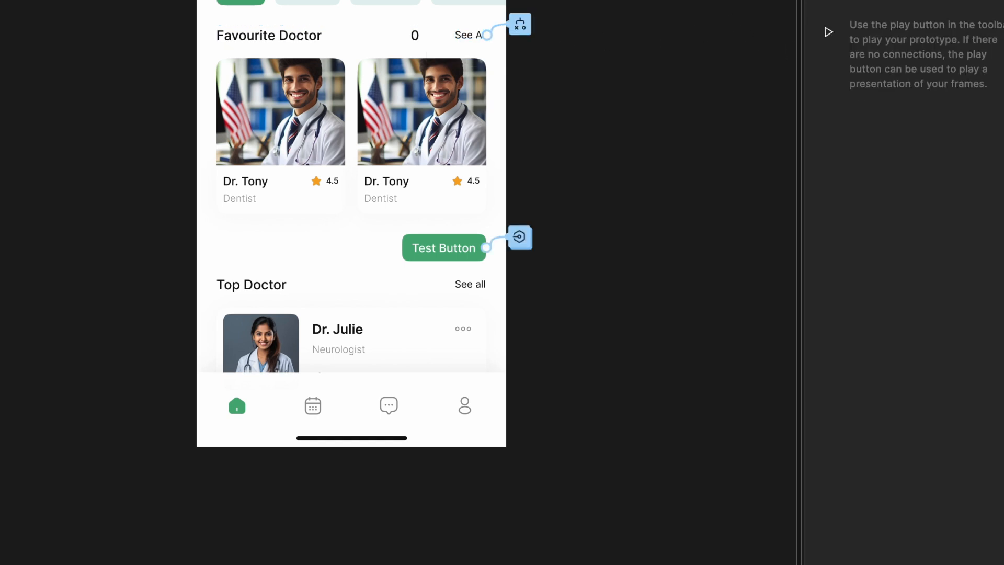
click(942, 1)
click(497, 146)
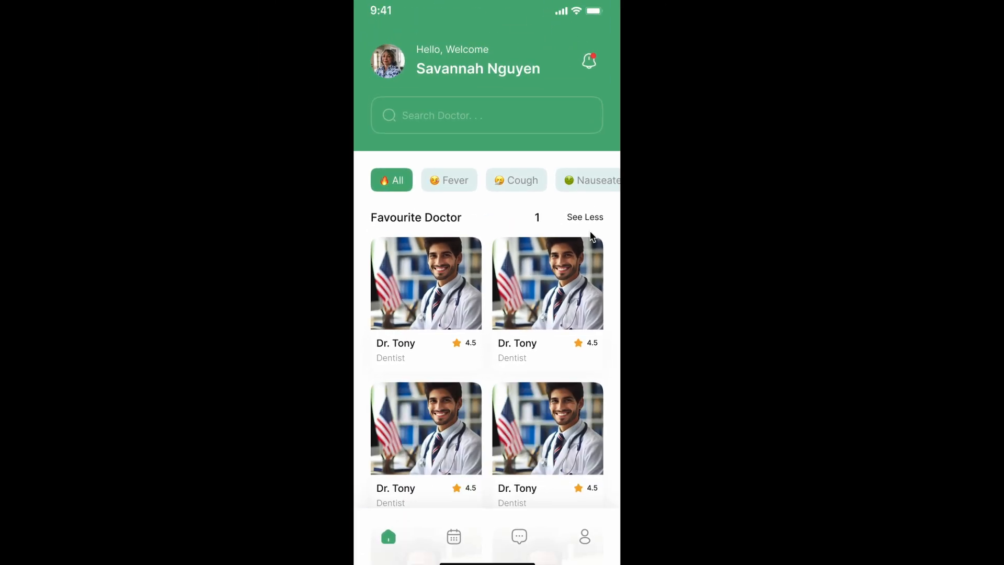
click(498, 147)
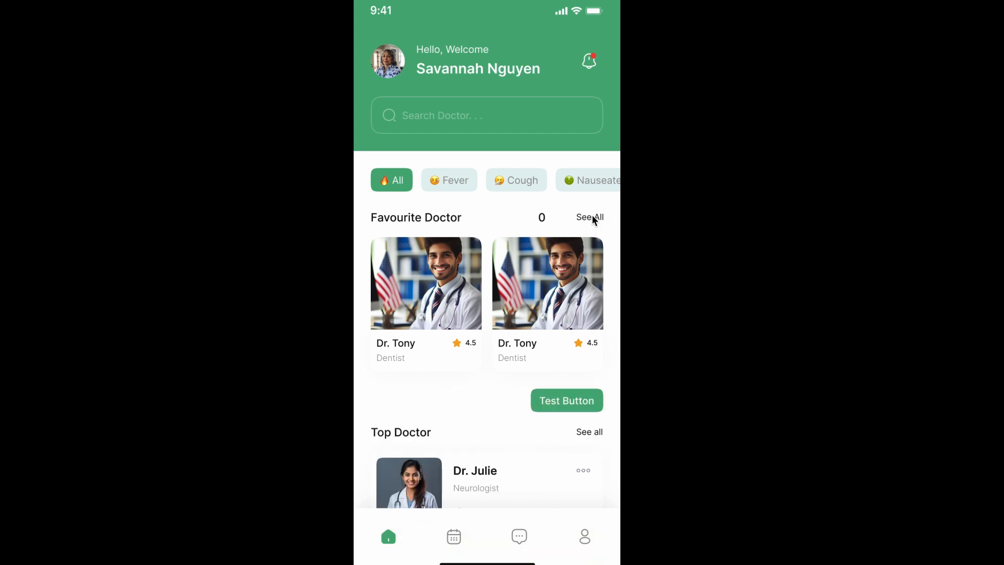
click(594, 217)
click(594, 216)
click(594, 217)
click(593, 216)
scroll(771, 202, down, 1)
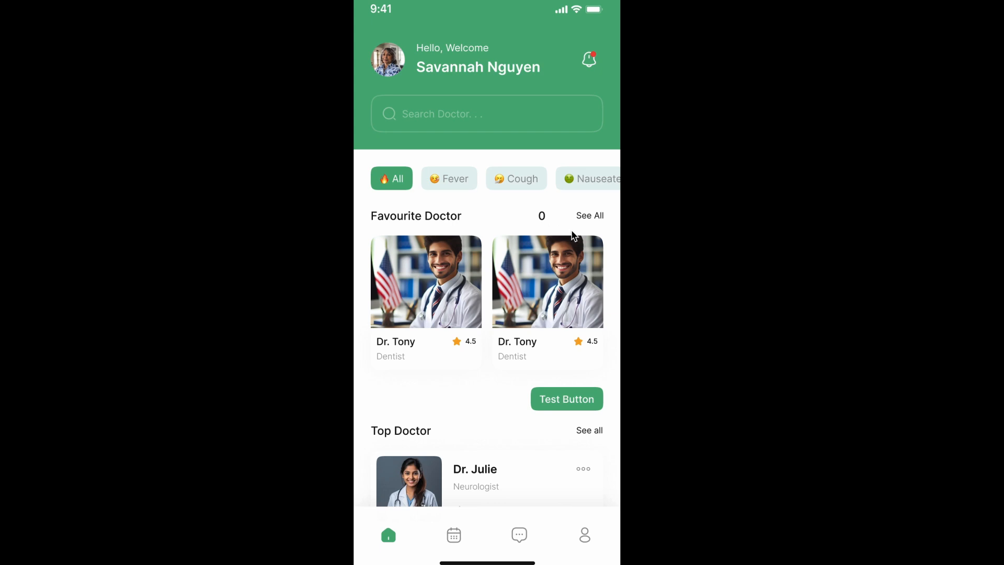
click(589, 218)
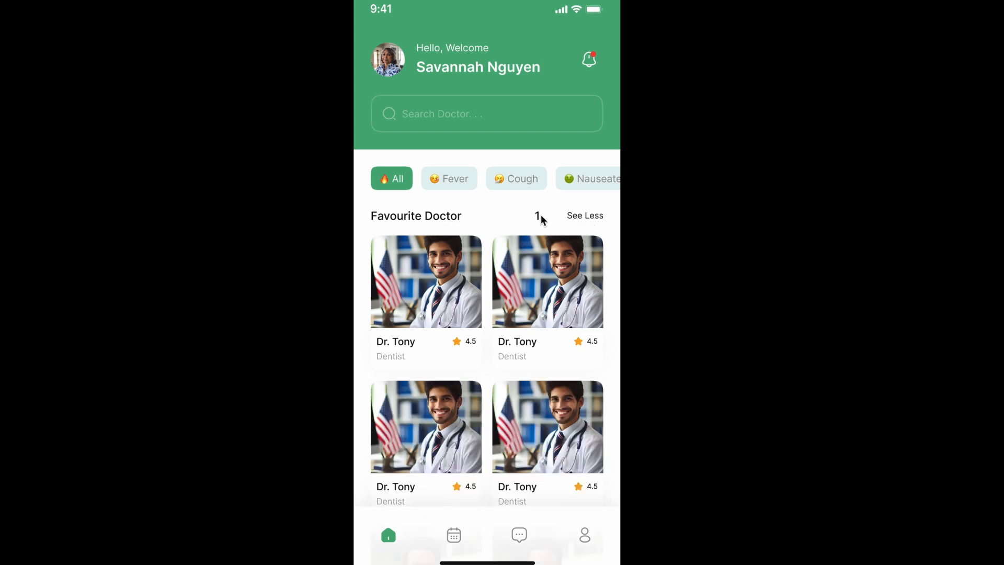
click(585, 217)
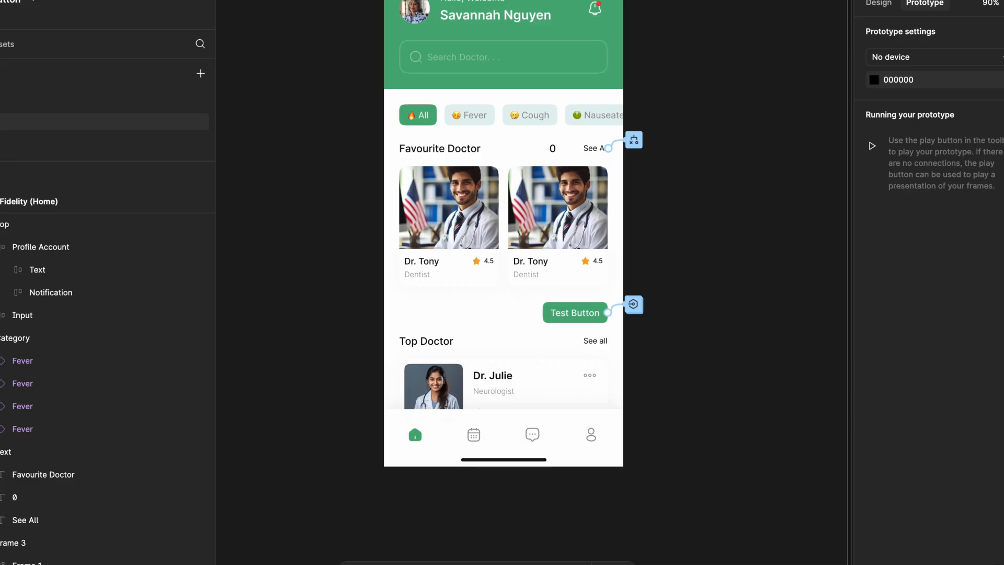
Delete the see all logic number text beside the Favourite Doctor heading's See All label
double_click(464, 149)
click(553, 150)
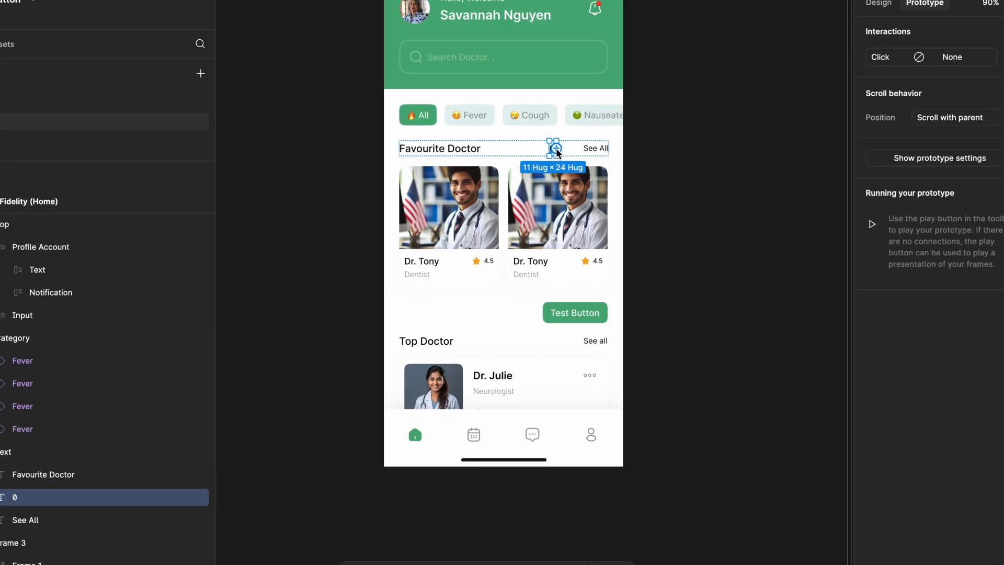
key(Delete)
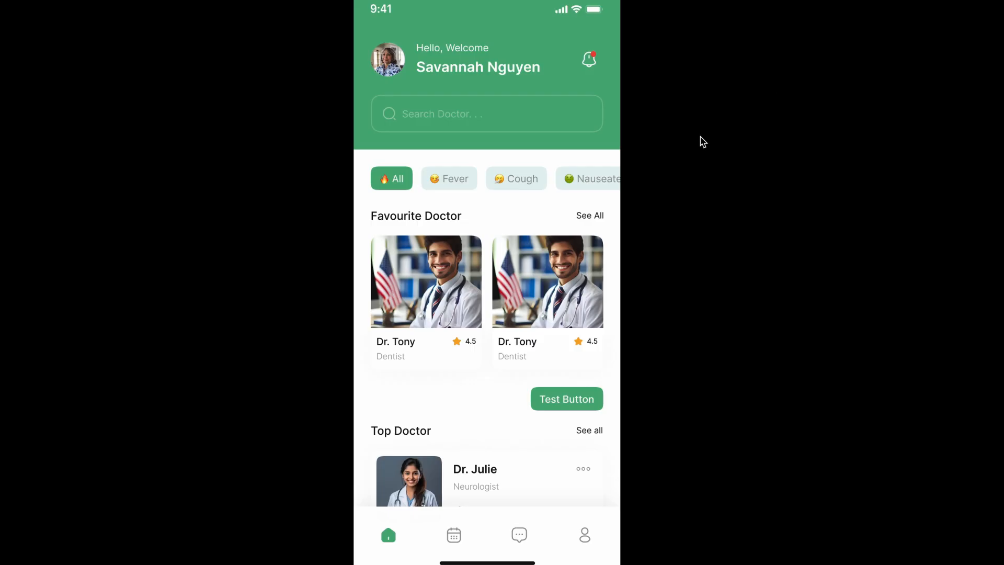
Retest the See All/See Less toggle in the preview with the number removed, checking that the cards expand and collapse
click(596, 216)
click(595, 216)
click(595, 216)
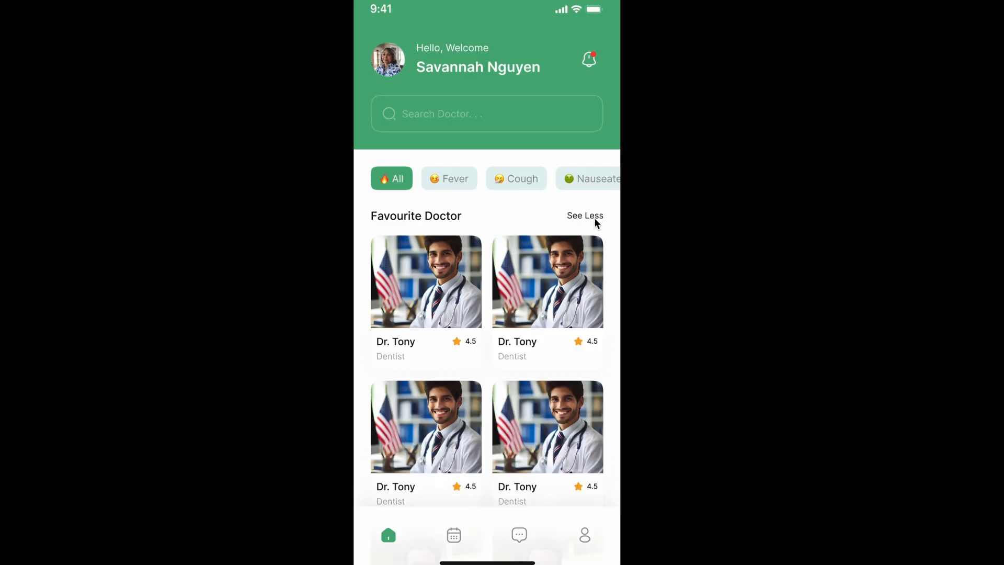
click(595, 216)
click(595, 216)
click(595, 216)
click(595, 216)
click(595, 217)
click(595, 216)
scroll(585, 298, down, 10)
scroll(585, 294, up, 10)
click(595, 217)
click(594, 216)
click(595, 217)
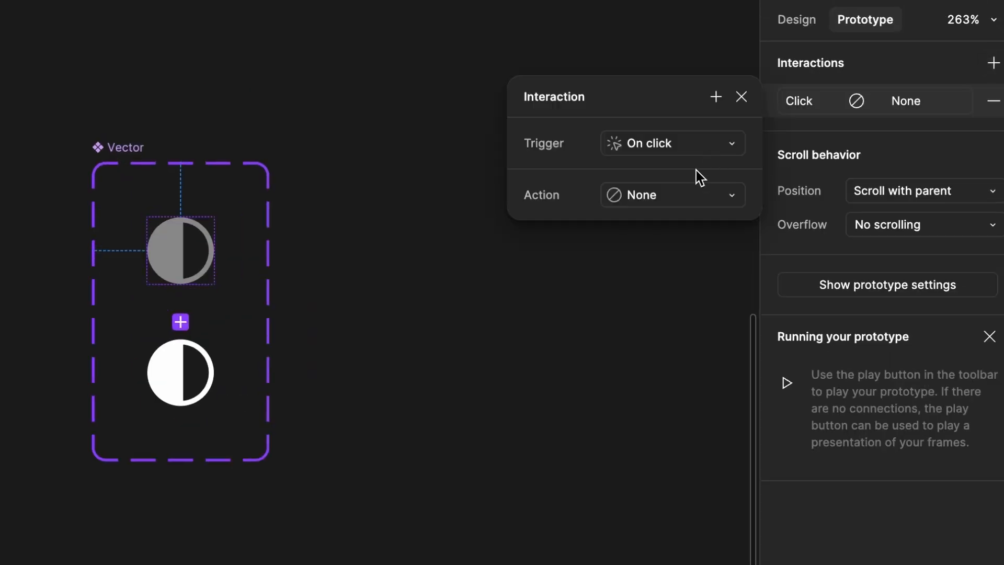
Add a Change to action after Set variable mode in the grey Vector variant's click interaction, and test the theme icon in the preview
click(674, 194)
click(701, 410)
click(680, 263)
click(634, 271)
click(695, 98)
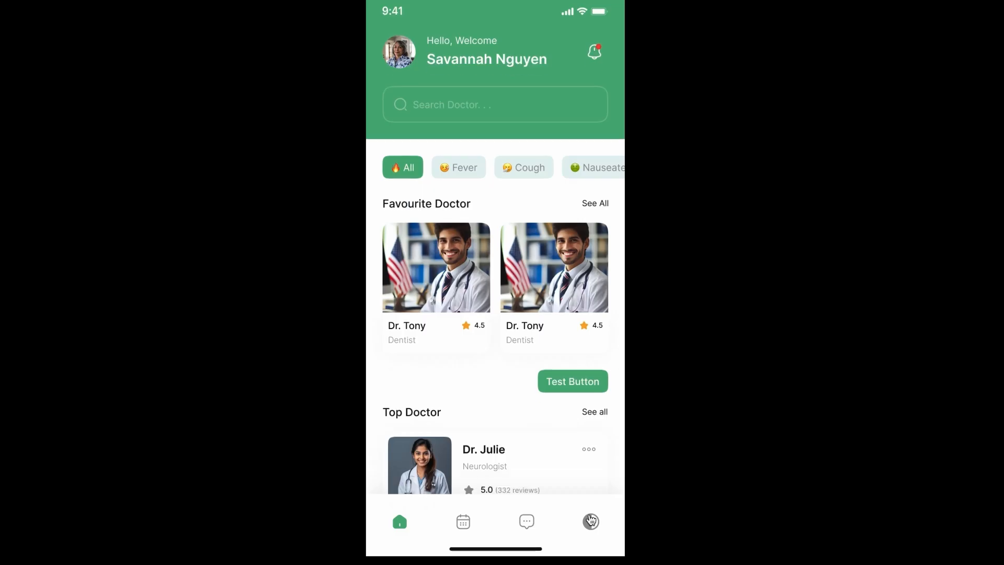
click(591, 521)
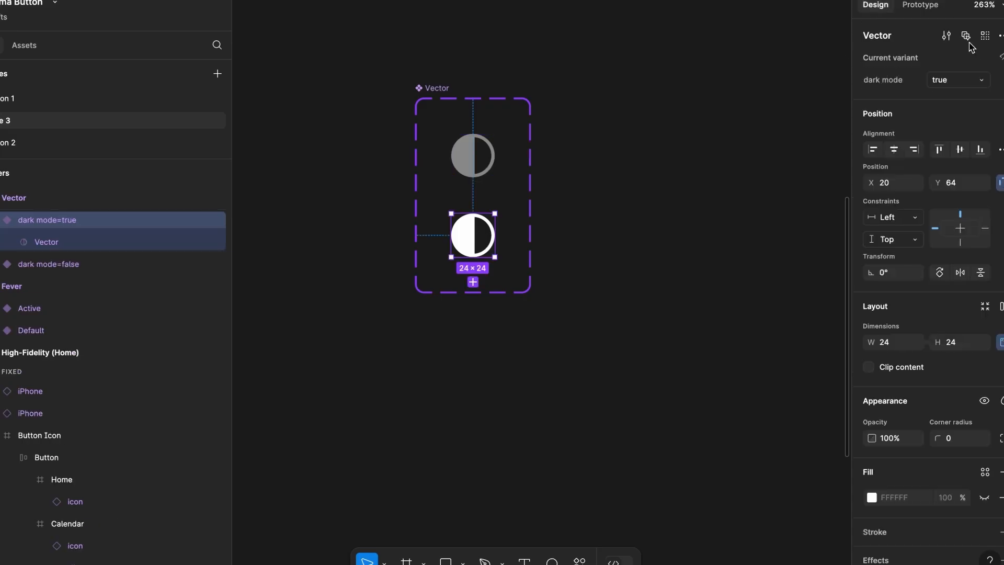
Add a Set variable mode click interaction to the dark mode=true Vector variant and test the theme icon in the preview
click(1000, 36)
click(808, 120)
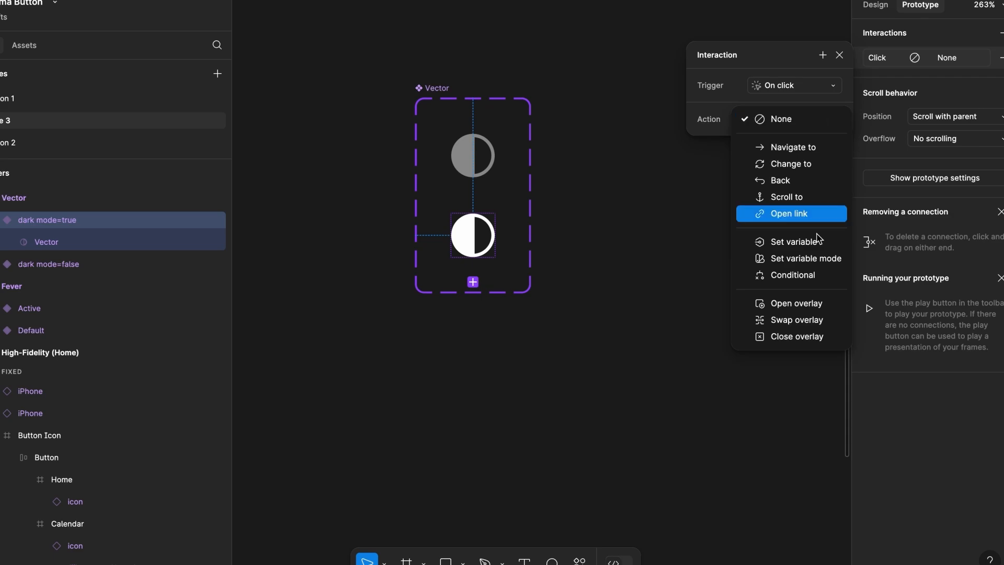
click(811, 258)
click(796, 162)
click(793, 148)
click(824, 54)
click(826, 97)
click(867, 109)
click(999, 55)
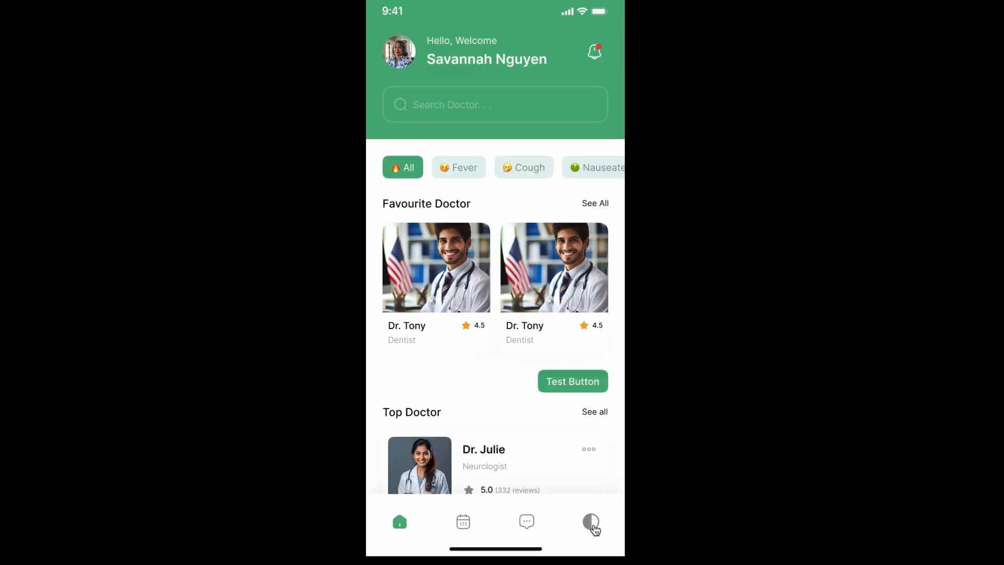
click(592, 524)
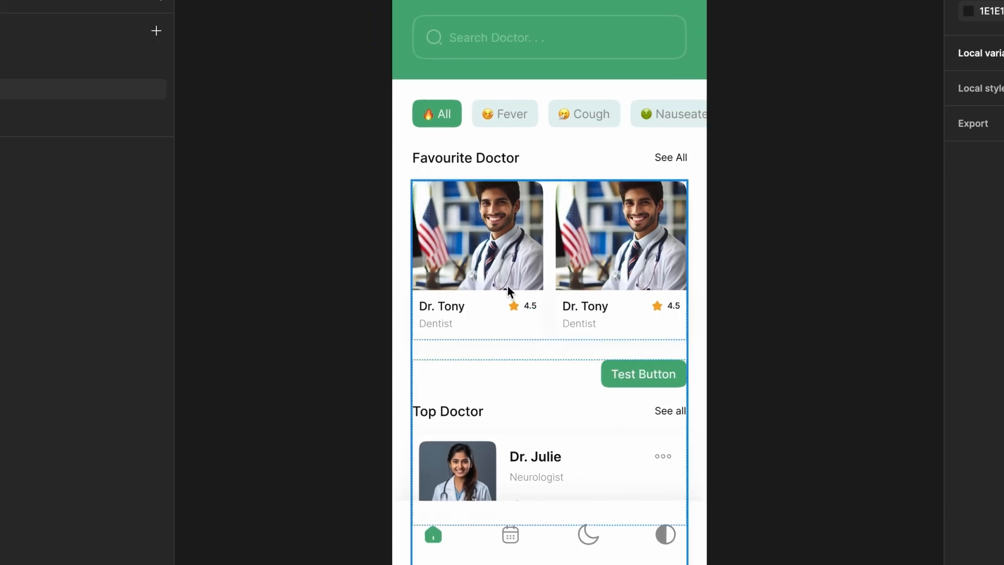
Select the chat icon instance in the navigation bar and show its dark mode property
scroll(508, 285, up, 3)
click(576, 439)
click(576, 438)
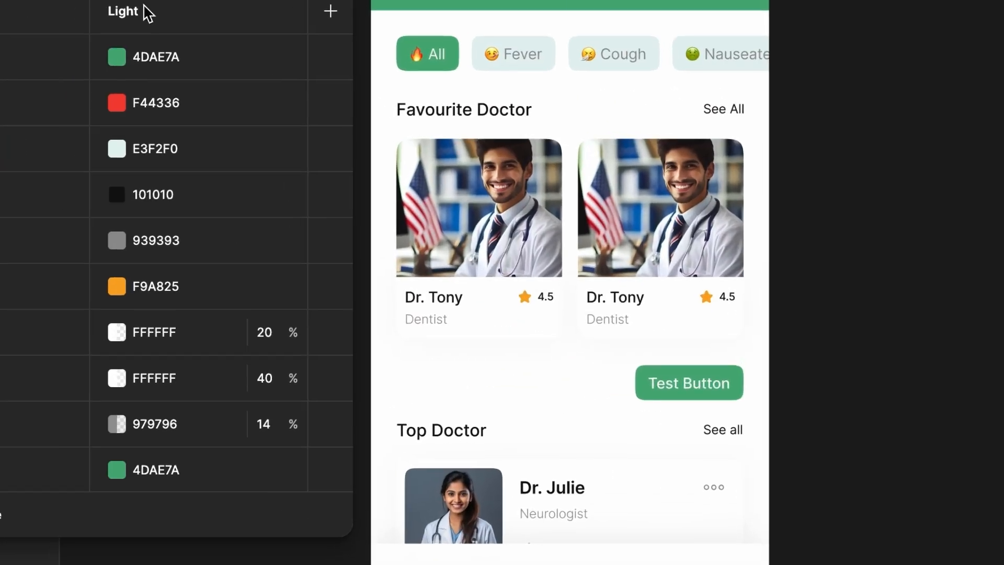
Create a new Boolean variable after see all logic in the local variables
scroll(321, 366, down, 5)
click(321, 509)
click(374, 489)
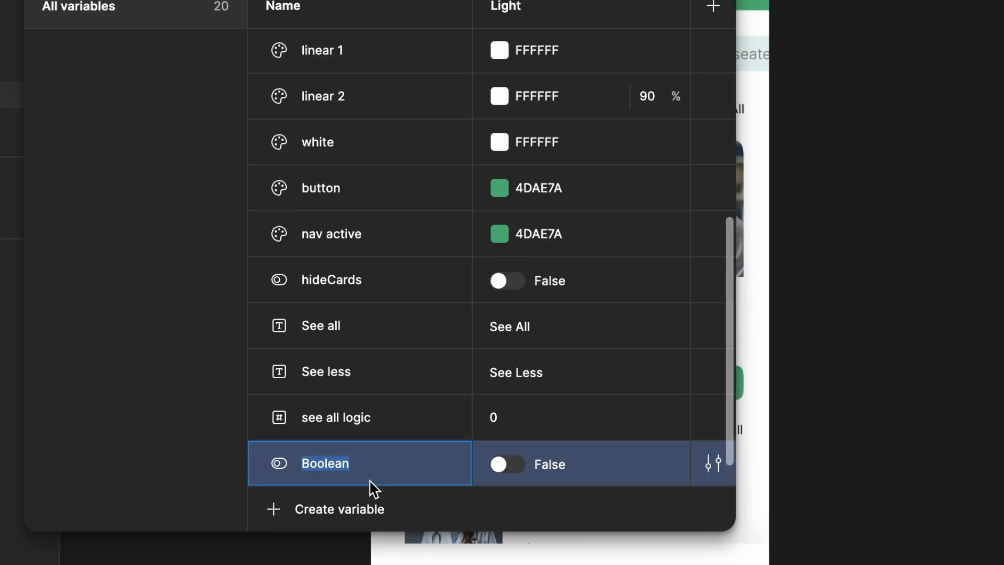